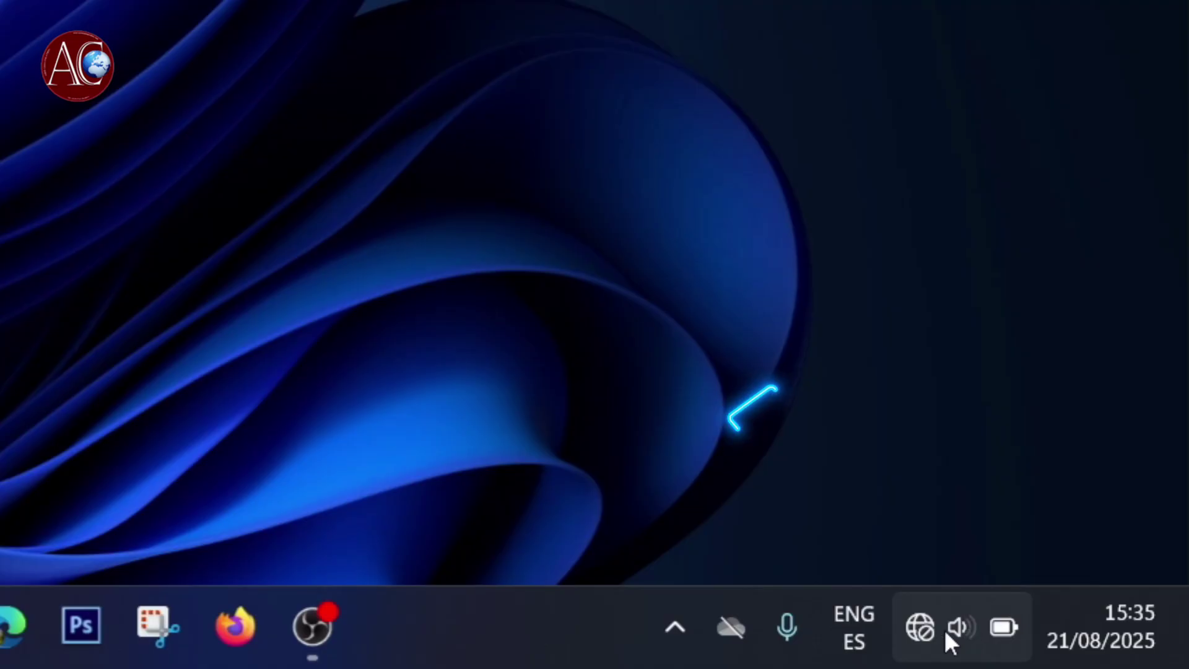
Check the network status, which reads 'No internet access – No connections available'.
{"action": "mouse_move", "coordinate": [1068, 652]}
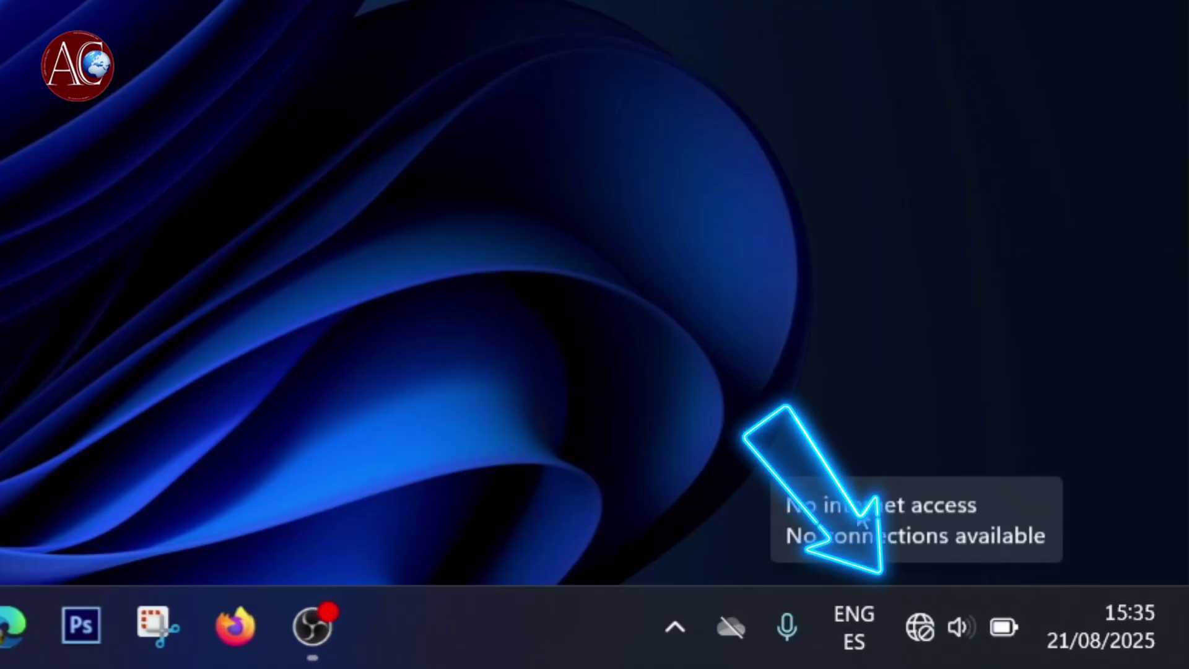
Show the network and Wi-Fi quick settings panel, then dismiss it.
{"action": "left_click", "coordinate": [920, 626]}
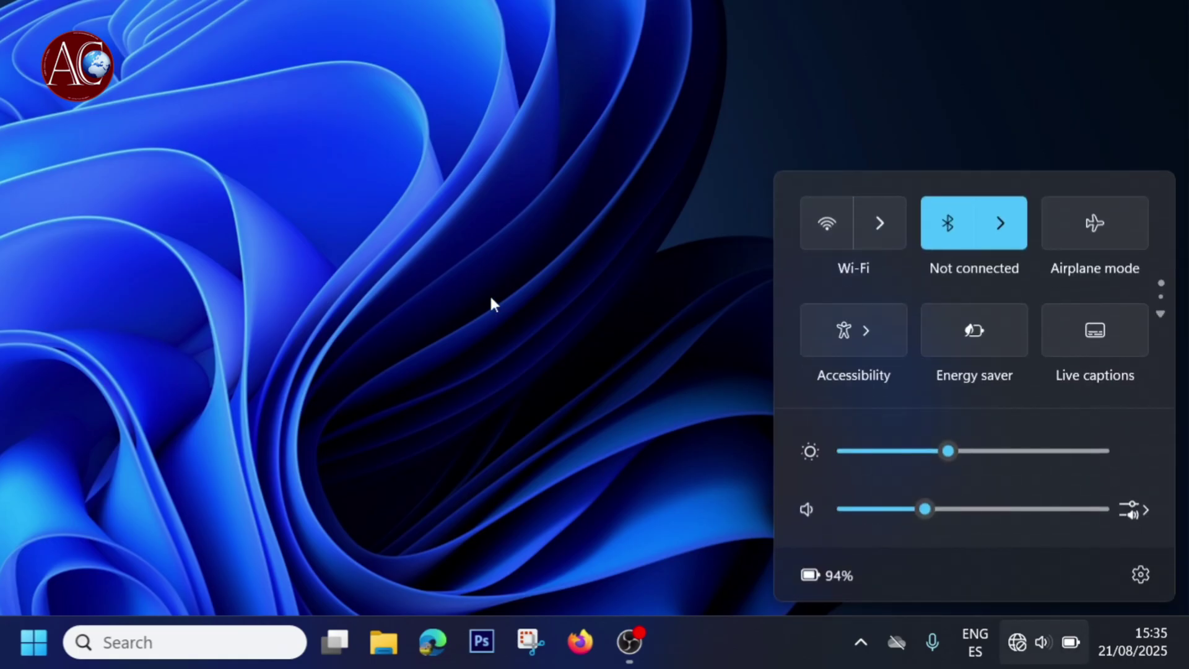
{"action": "left_click", "coordinate": [492, 302]}
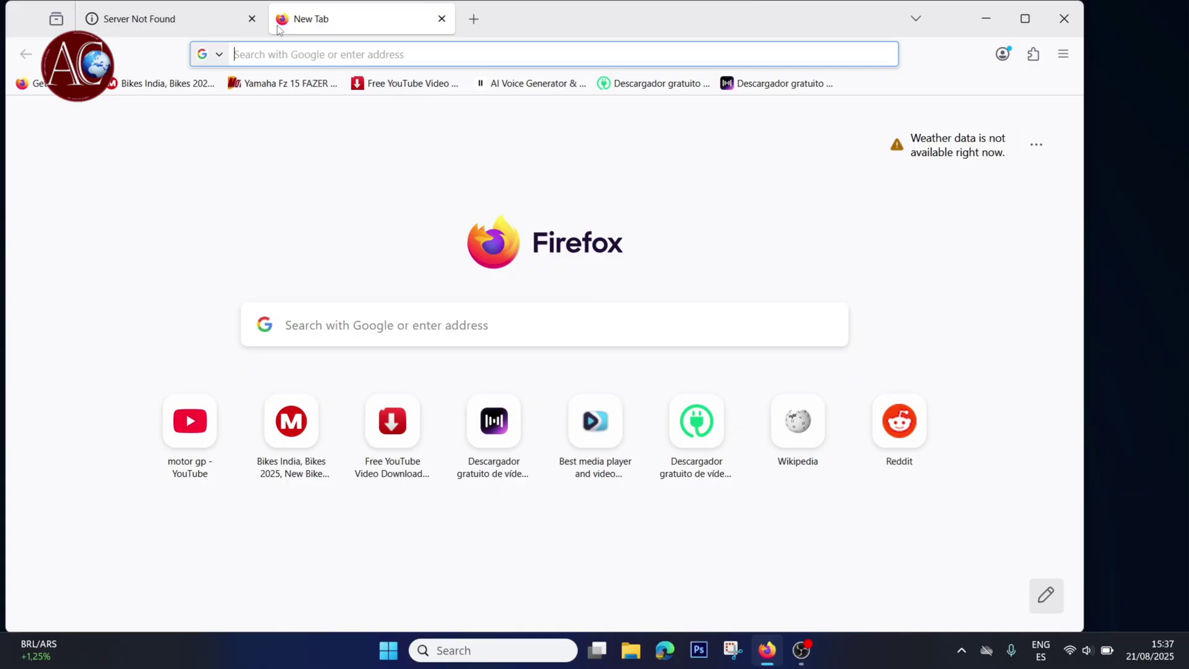
Close the Server Not Found tab and search for 'msi modern 15 driver download'.
{"action": "left_click", "coordinate": [252, 19]}
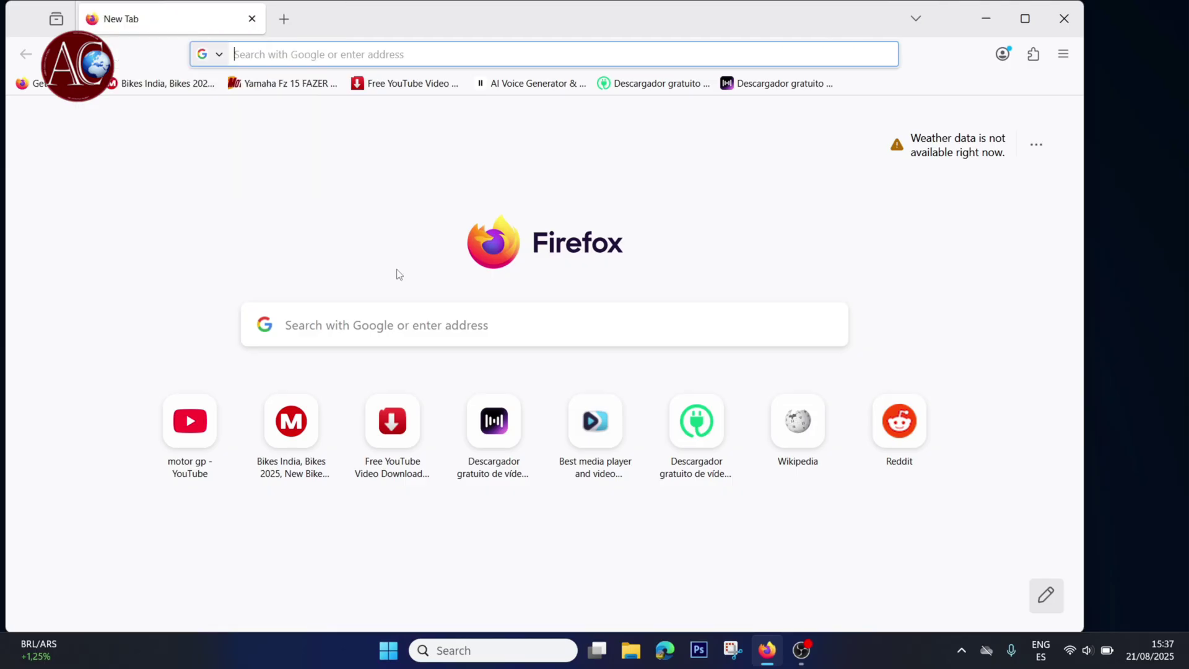
{"action": "left_click", "coordinate": [371, 328]}
{"action": "type", "text": "ms"}
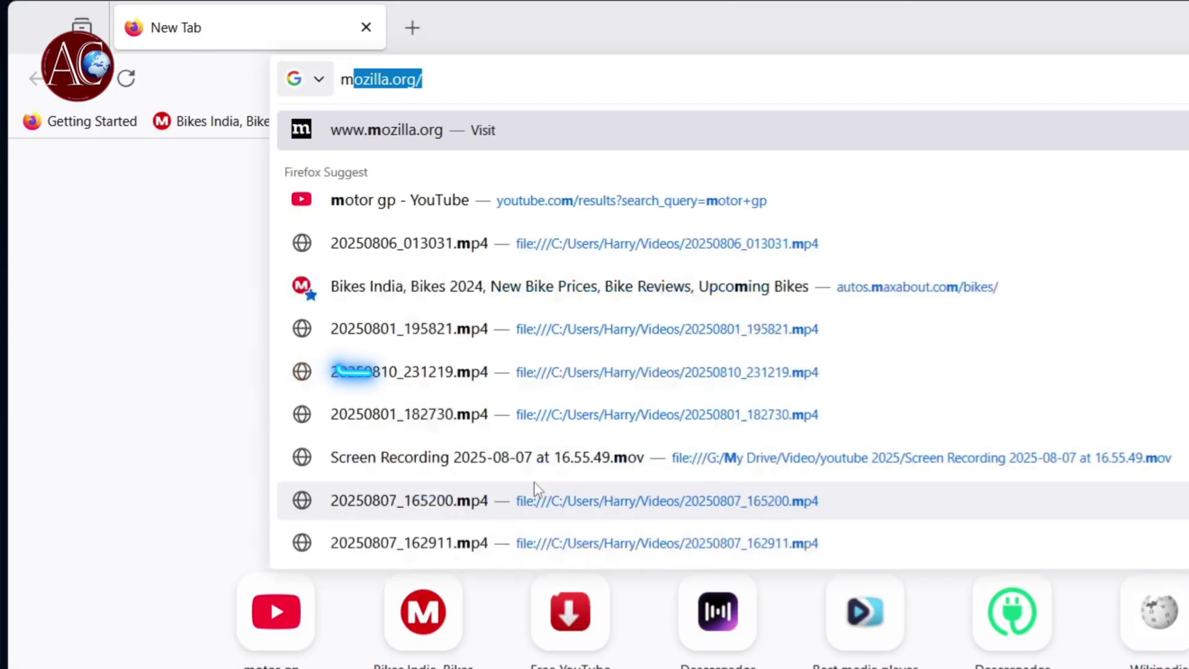
{"action": "type", "text": "i mo"}
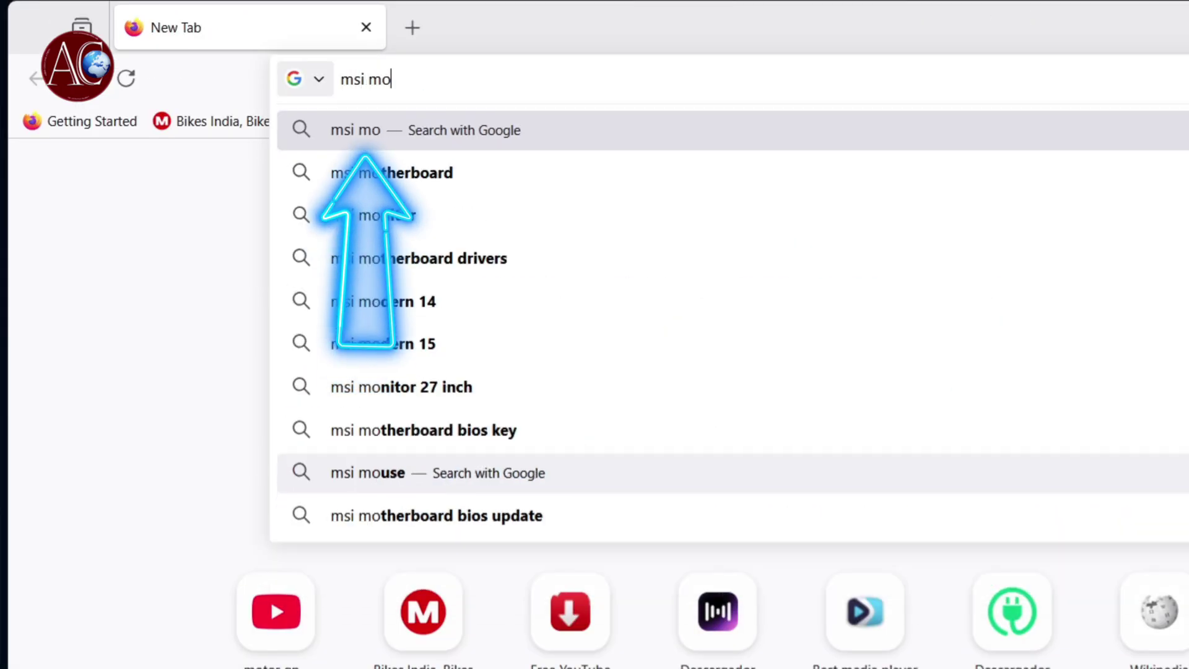
{"action": "left_click", "coordinate": [566, 343]}
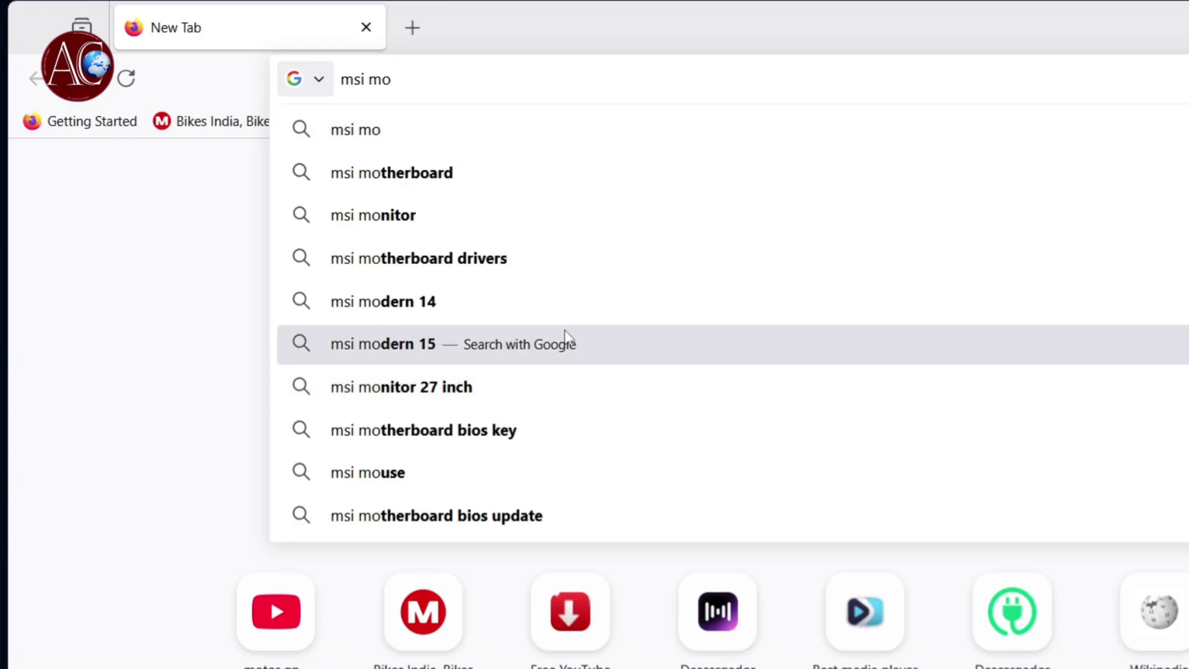
{"action": "left_click", "coordinate": [586, 78]}
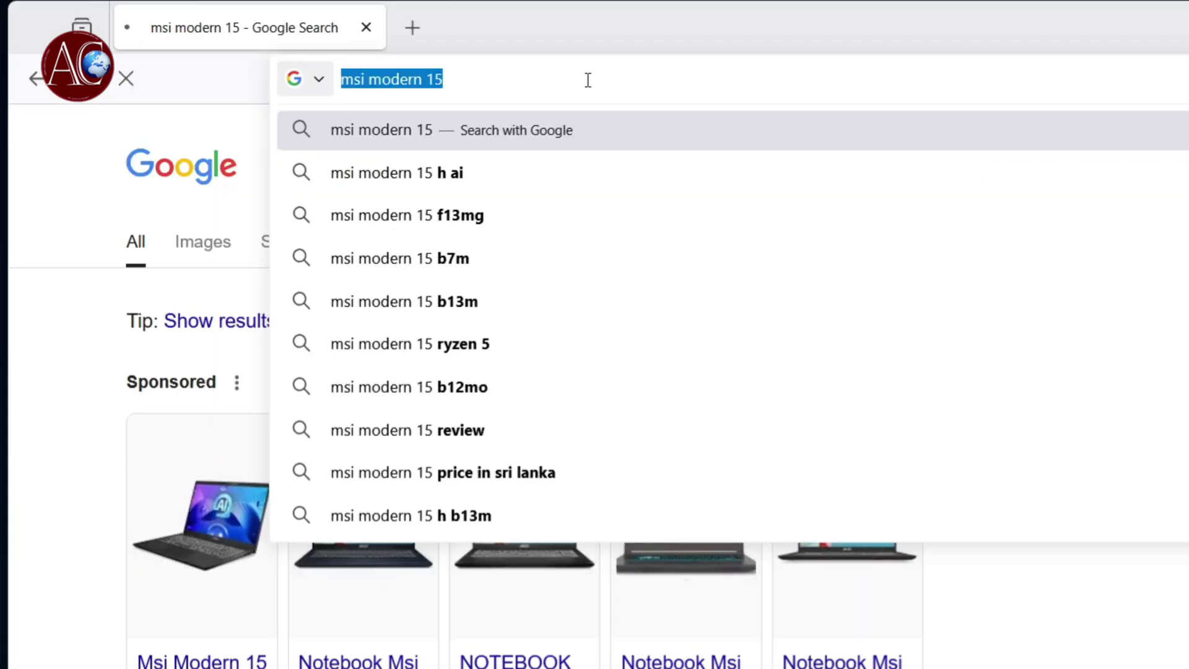
{"action": "left_click", "coordinate": [588, 80]}
{"action": "type", "text": "dr"}
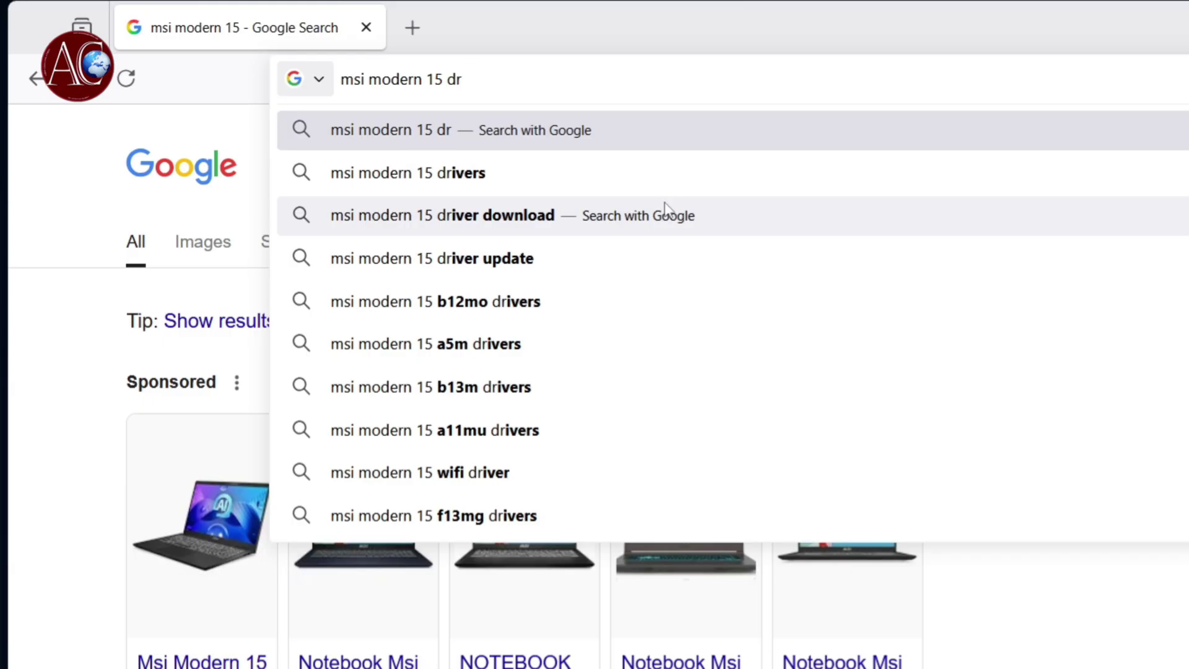
{"action": "left_click", "coordinate": [668, 210]}
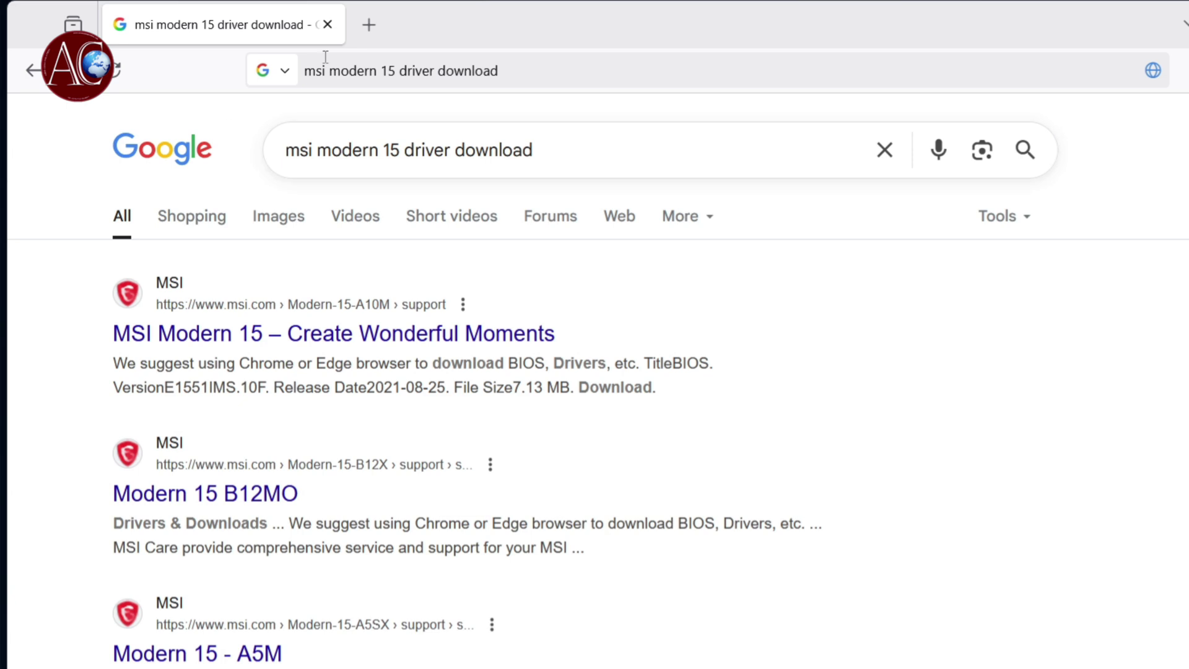
Refine the search to the Modern 15 B12MO driver download and go to MSI's support page.
{"action": "left_click", "coordinate": [403, 149]}
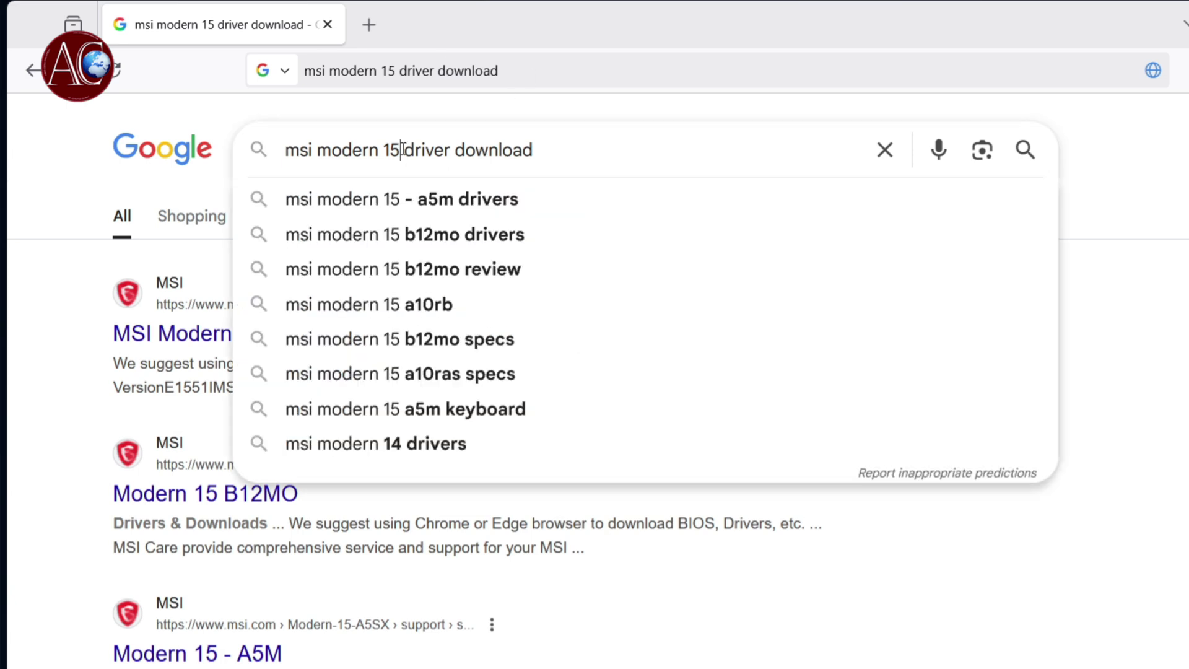
{"action": "left_click", "coordinate": [529, 265]}
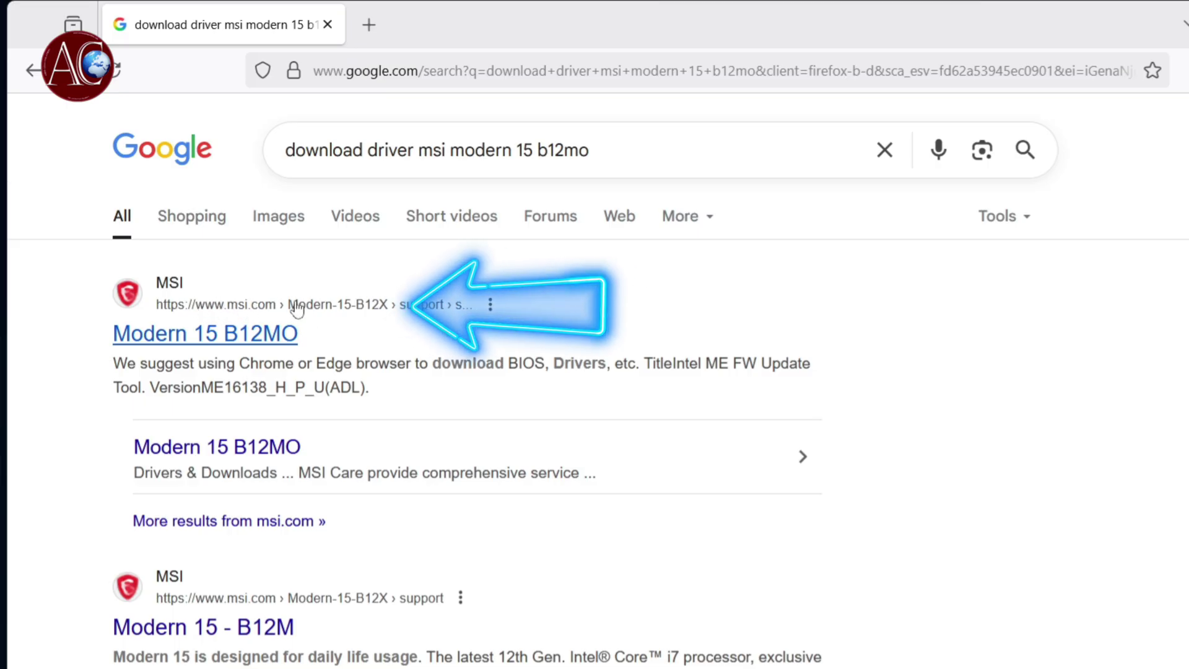
{"action": "left_click", "coordinate": [243, 335]}
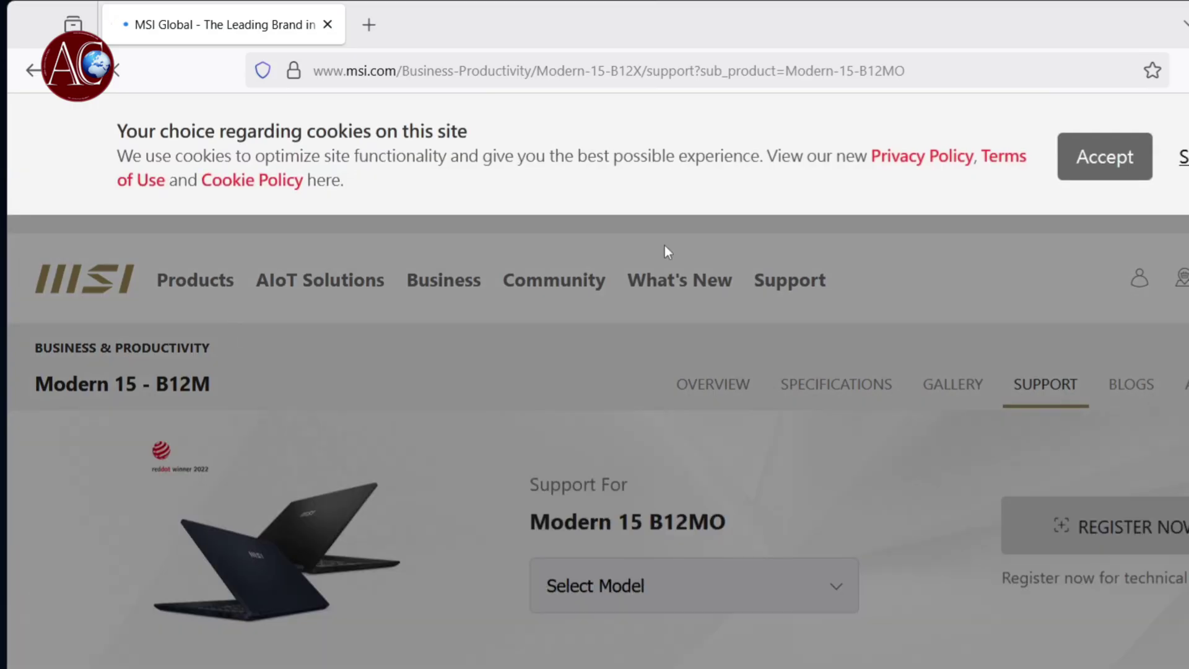
Accept MSI's cookies, select the Modern 15 B12M model and scroll to Drivers & Downloads.
{"action": "left_click", "coordinate": [1105, 176]}
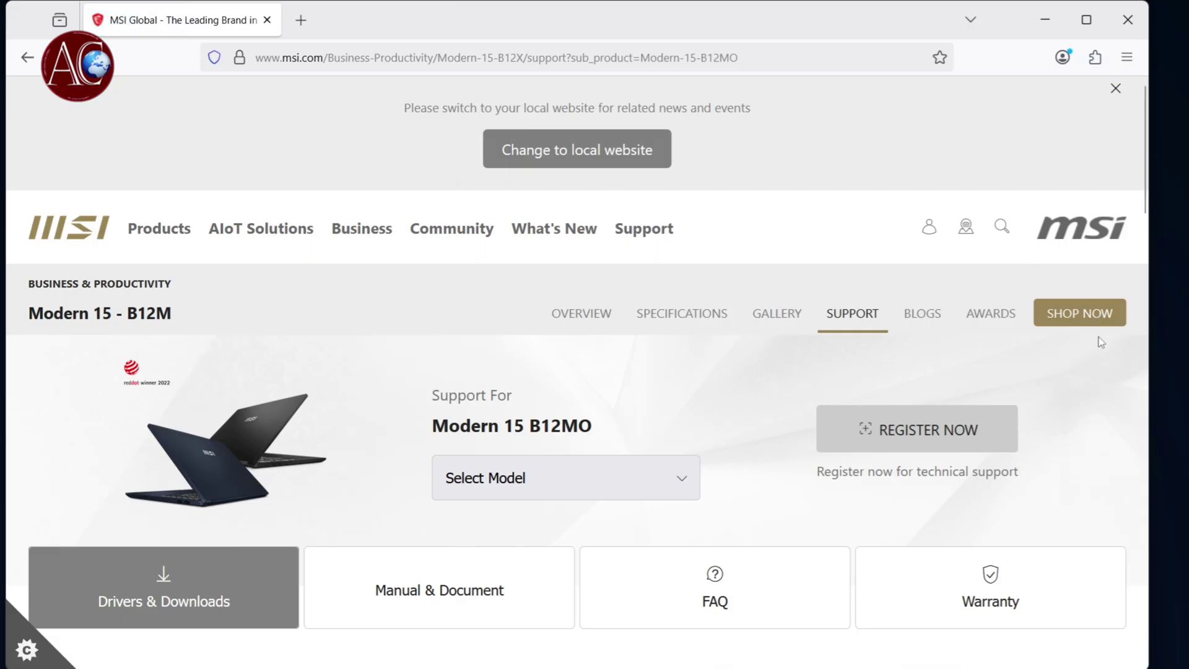
{"action": "left_click", "coordinate": [613, 494]}
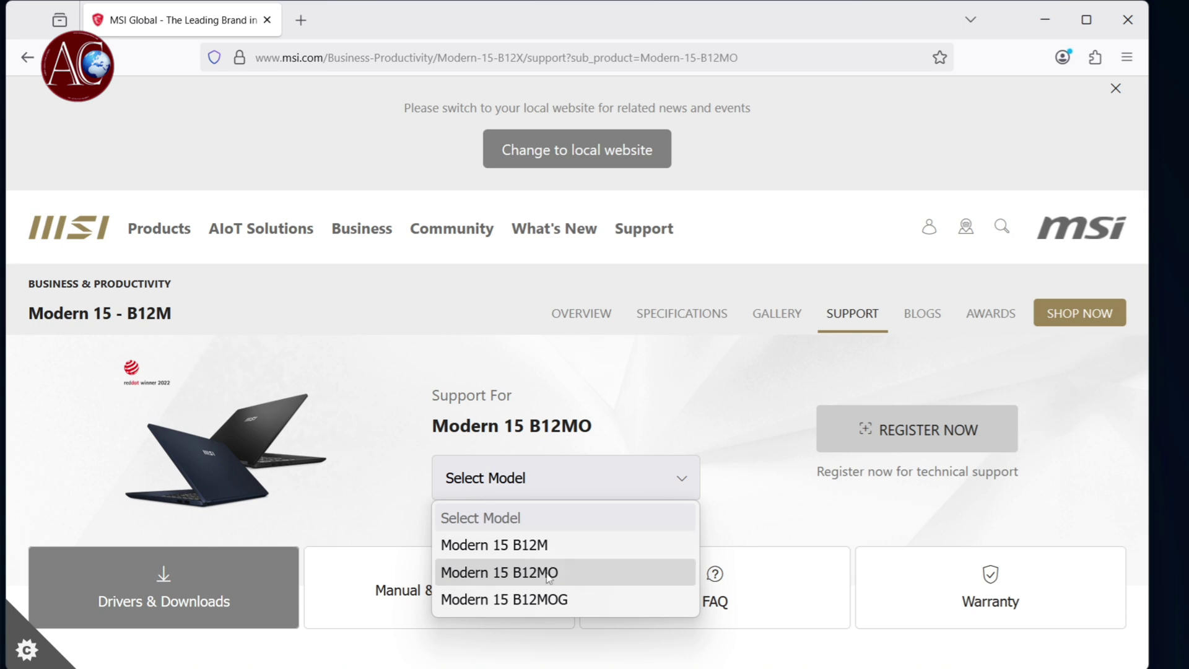
{"action": "left_click", "coordinate": [558, 544]}
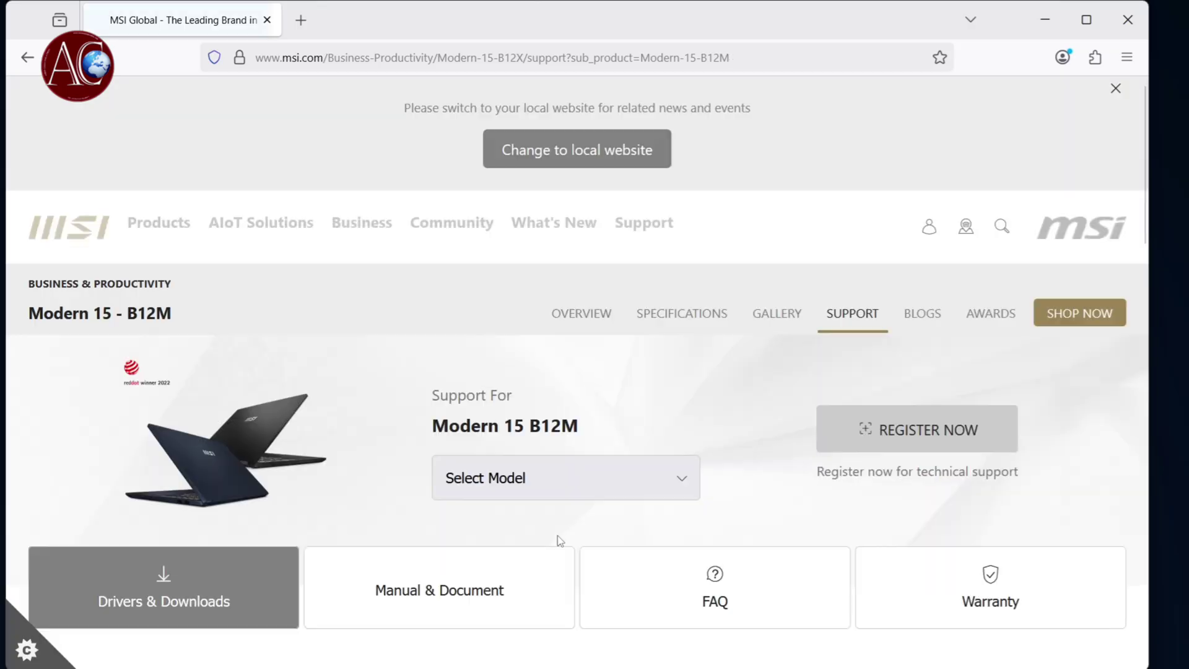
{"action": "scroll", "coordinate": [560, 545], "scroll_direction": "down", "scroll_amount": 4}
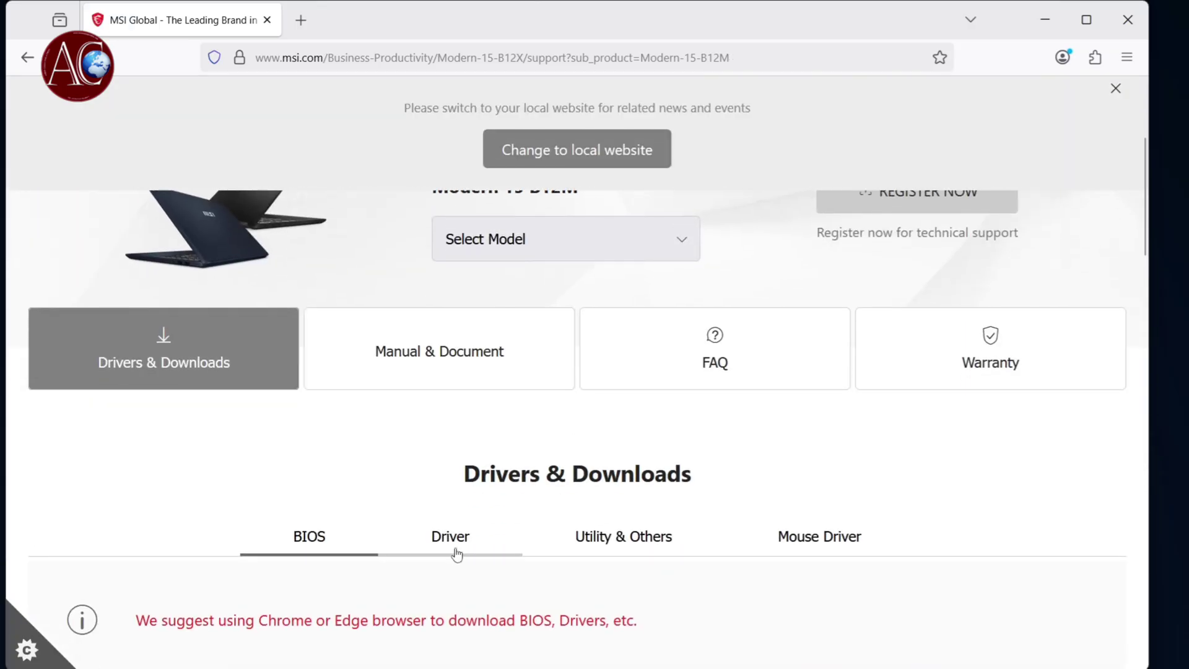
List Win11 64 drivers and show the Wireless LAN category with Intel driver 22.170.0.3.
{"action": "left_click", "coordinate": [456, 553]}
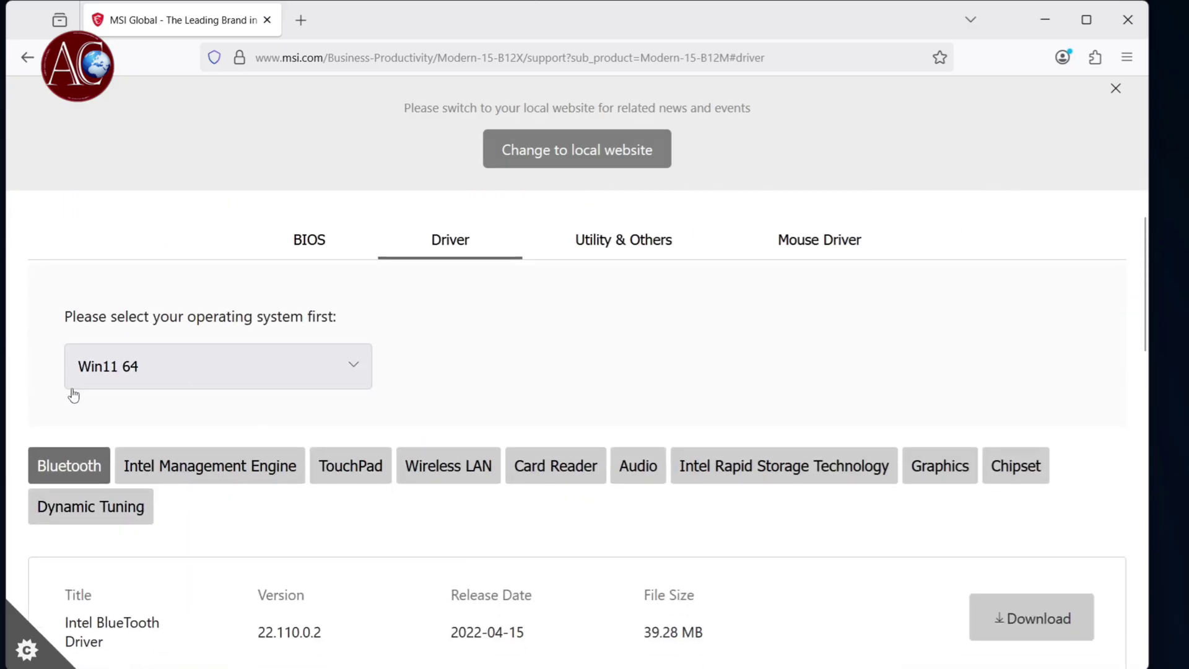
{"action": "left_click", "coordinate": [337, 369]}
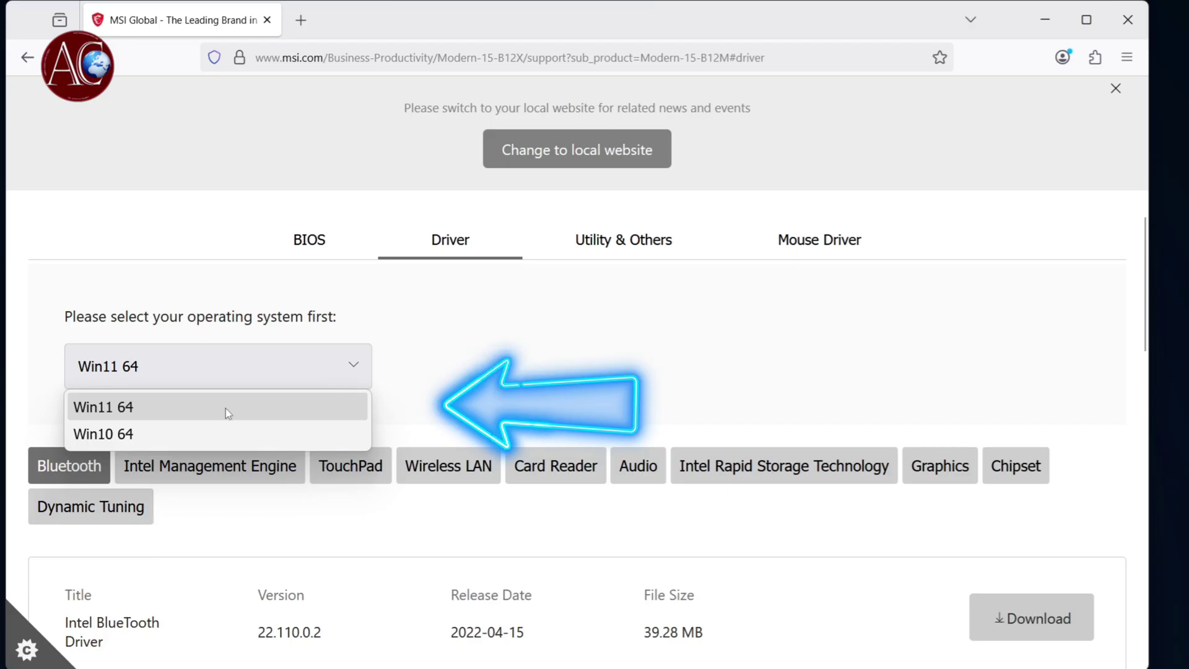
{"action": "left_click", "coordinate": [210, 420]}
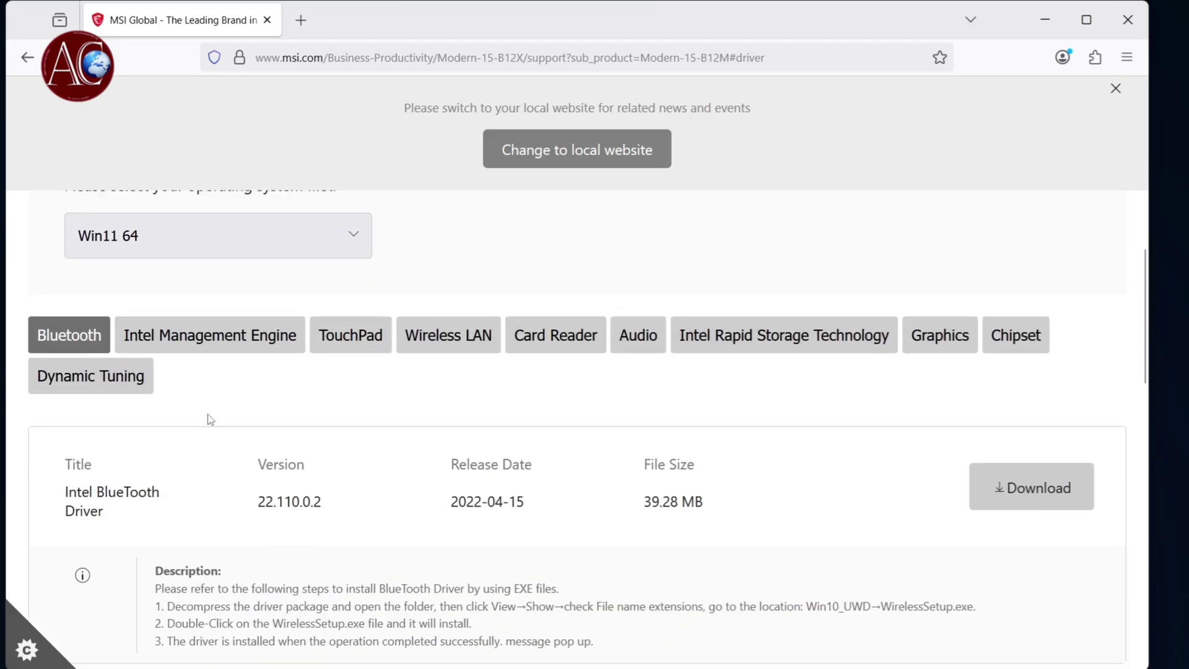
{"action": "scroll", "coordinate": [209, 418], "scroll_direction": "down", "scroll_amount": 2}
{"action": "scroll", "coordinate": [209, 415], "scroll_direction": "down", "scroll_amount": 2}
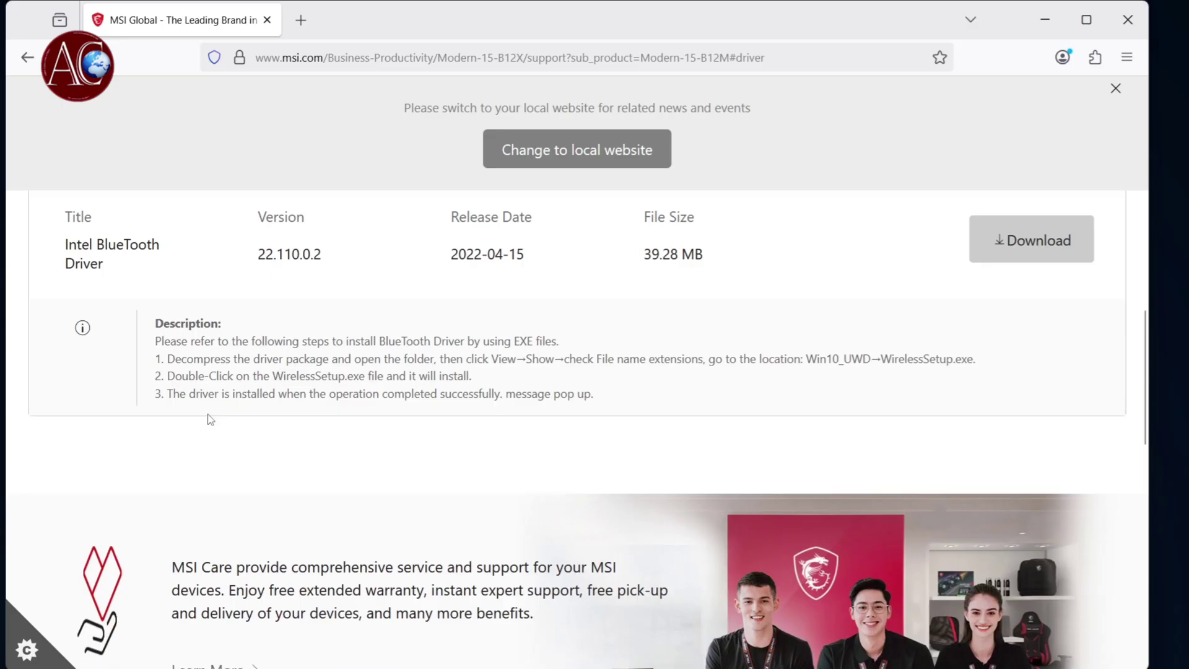
{"action": "scroll", "coordinate": [209, 415], "scroll_direction": "up", "scroll_amount": 4}
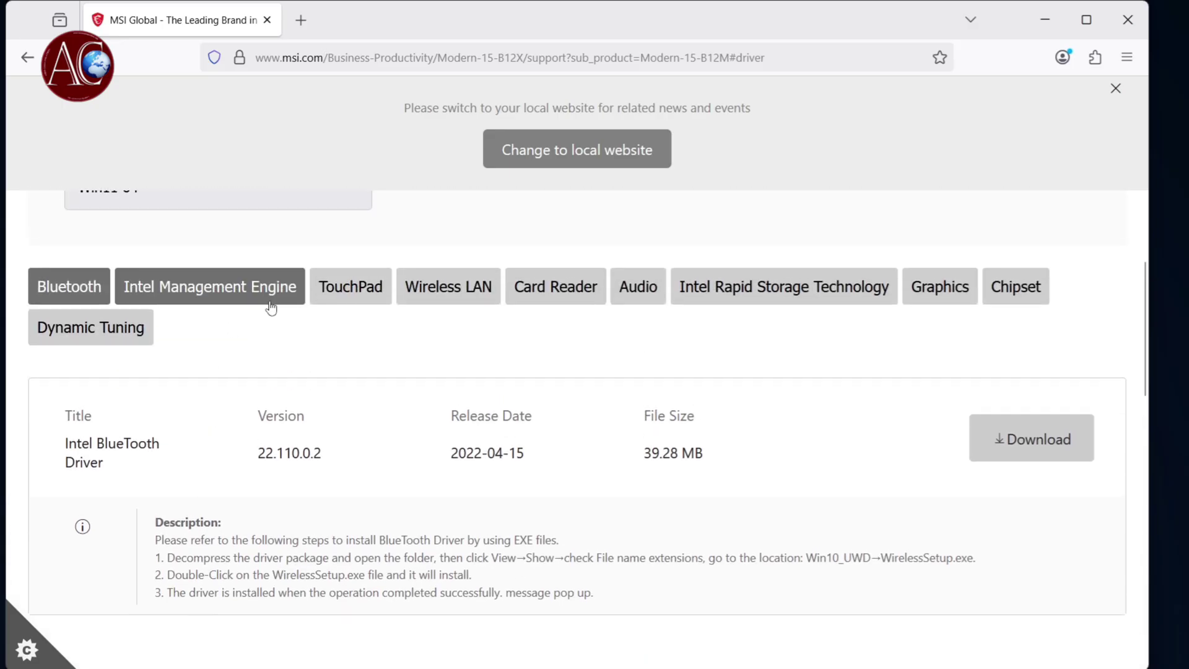
{"action": "left_click", "coordinate": [437, 301]}
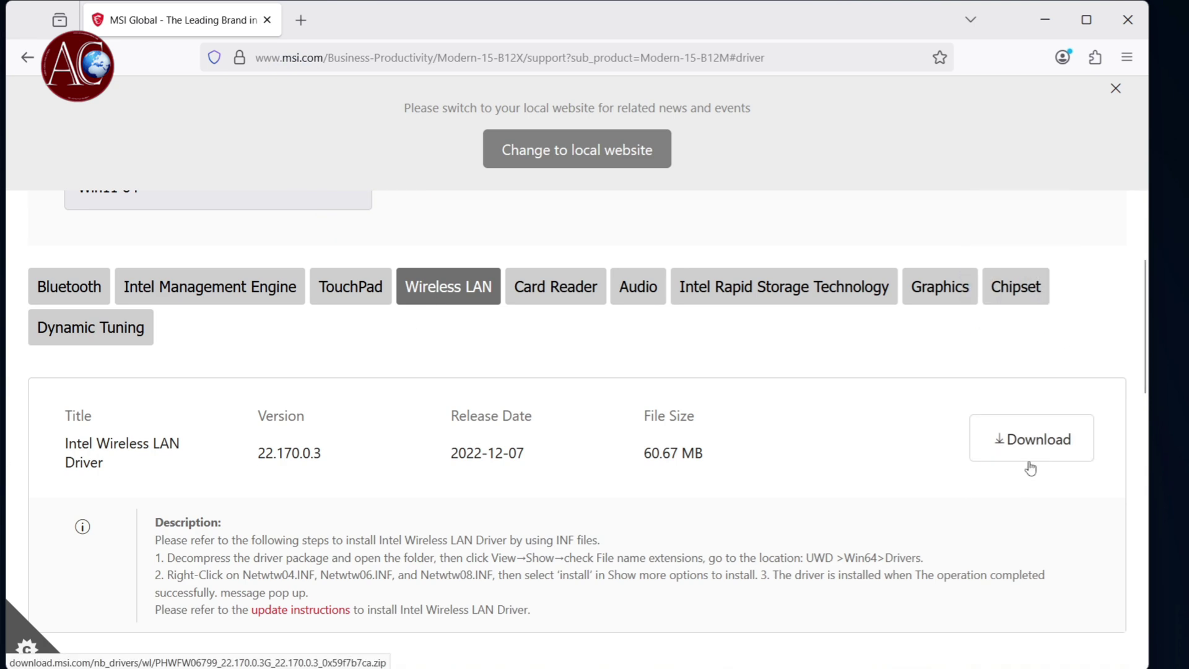
{"action": "scroll", "coordinate": [761, 434], "scroll_direction": "down", "scroll_amount": 1}
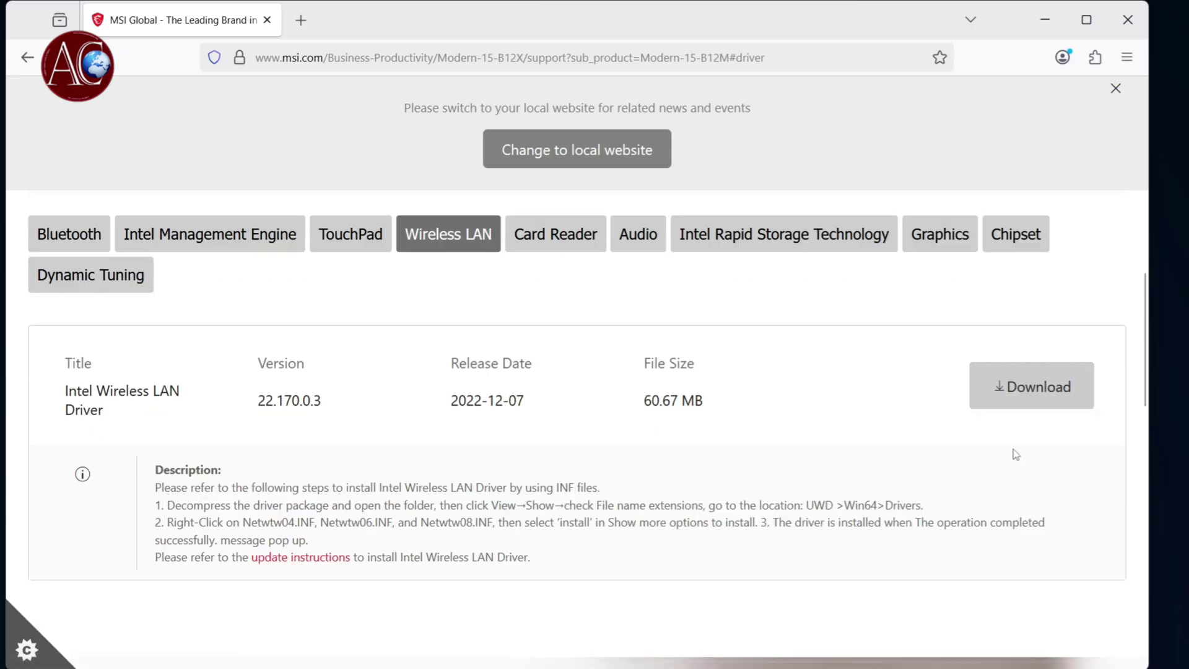
Download the Intel Wireless LAN Driver 22.170.0.3 (60.67 MB).
{"action": "left_click", "coordinate": [1034, 387]}
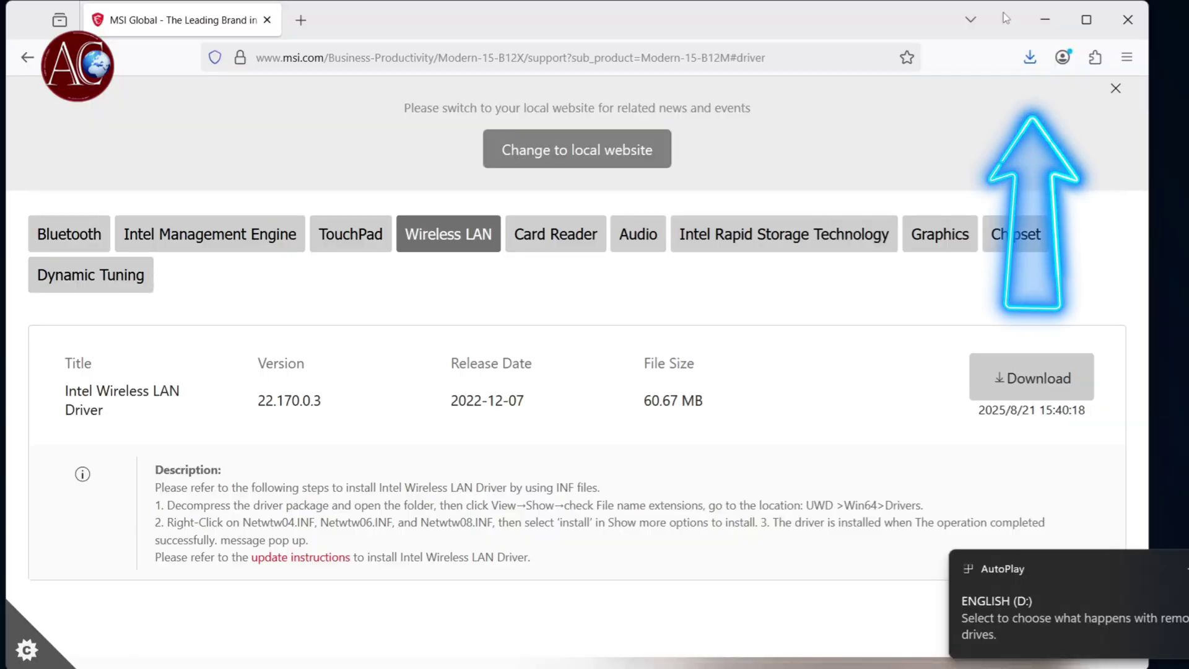
Copy the 59.2 MB Intel driver zip from Downloads and paste it onto ENGLISH (D:).
{"action": "left_click", "coordinate": [1047, 25]}
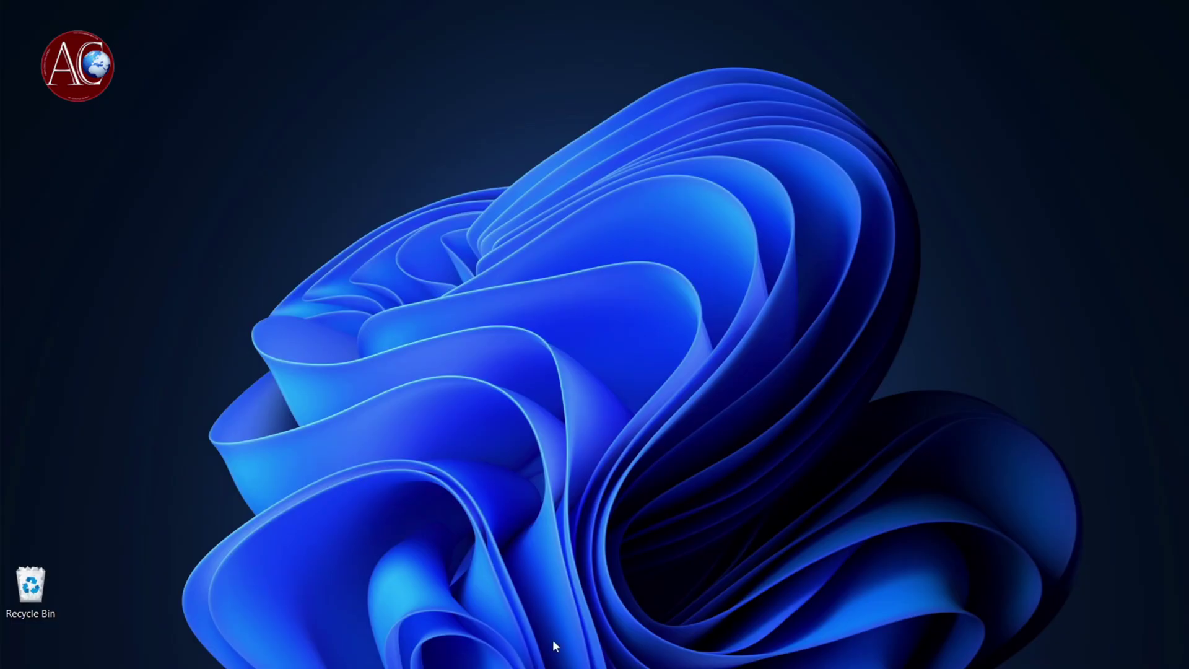
{"action": "key", "text": "super+e"}
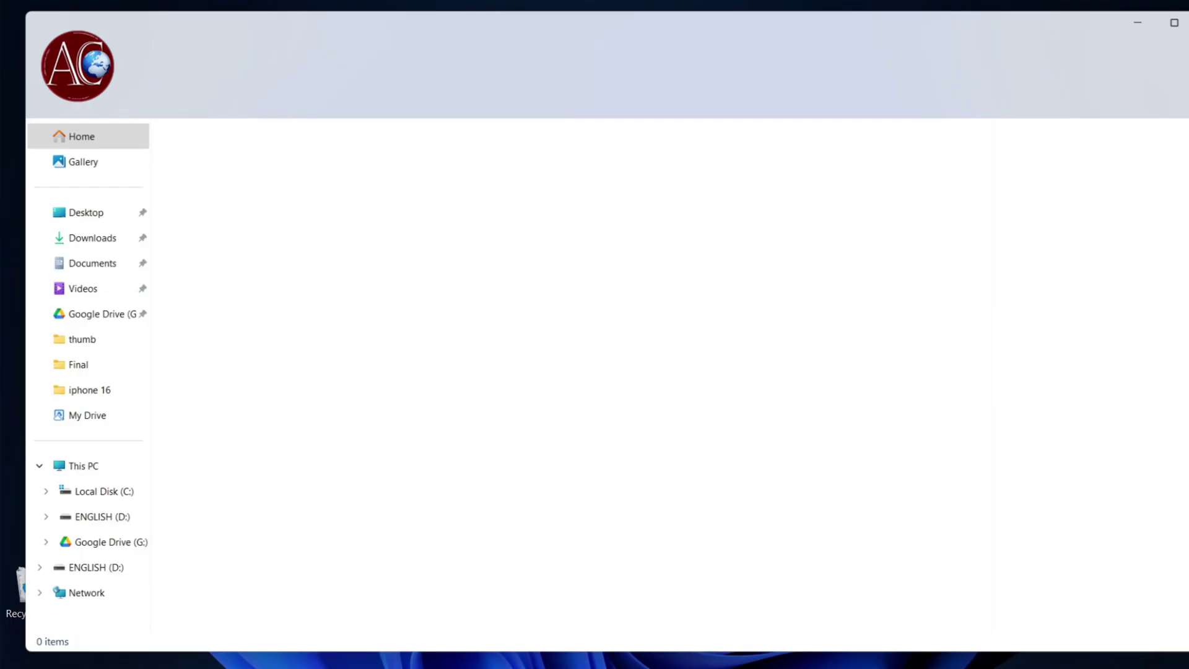
{"action": "left_click", "coordinate": [74, 235]}
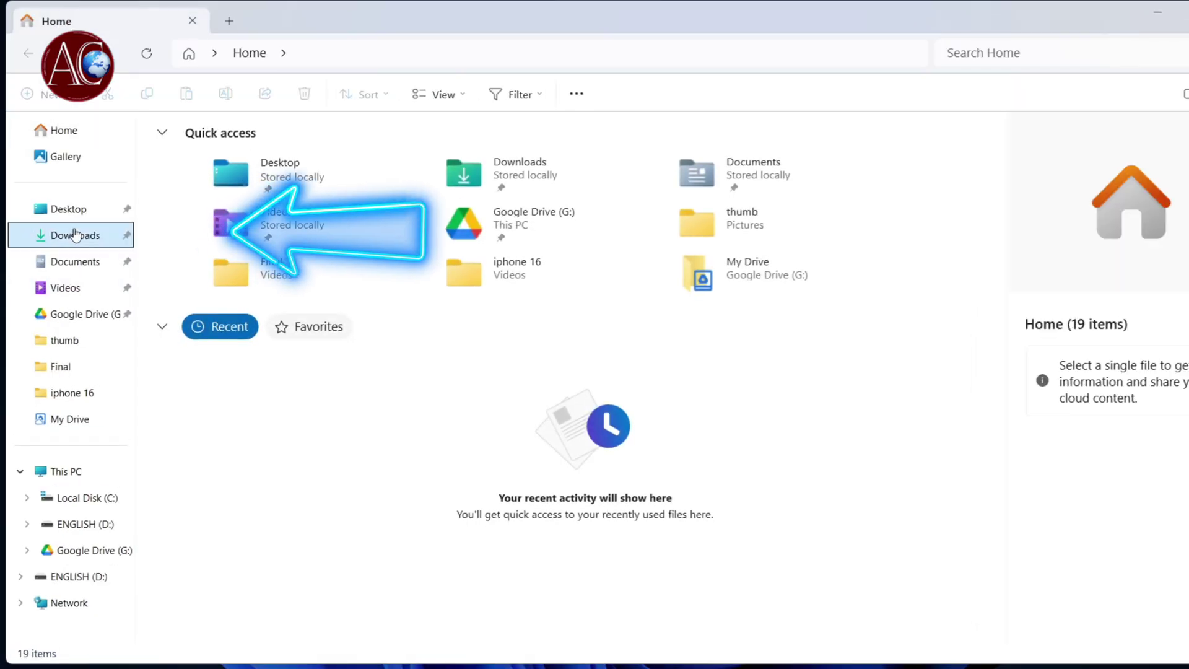
{"action": "right_click", "coordinate": [182, 169]}
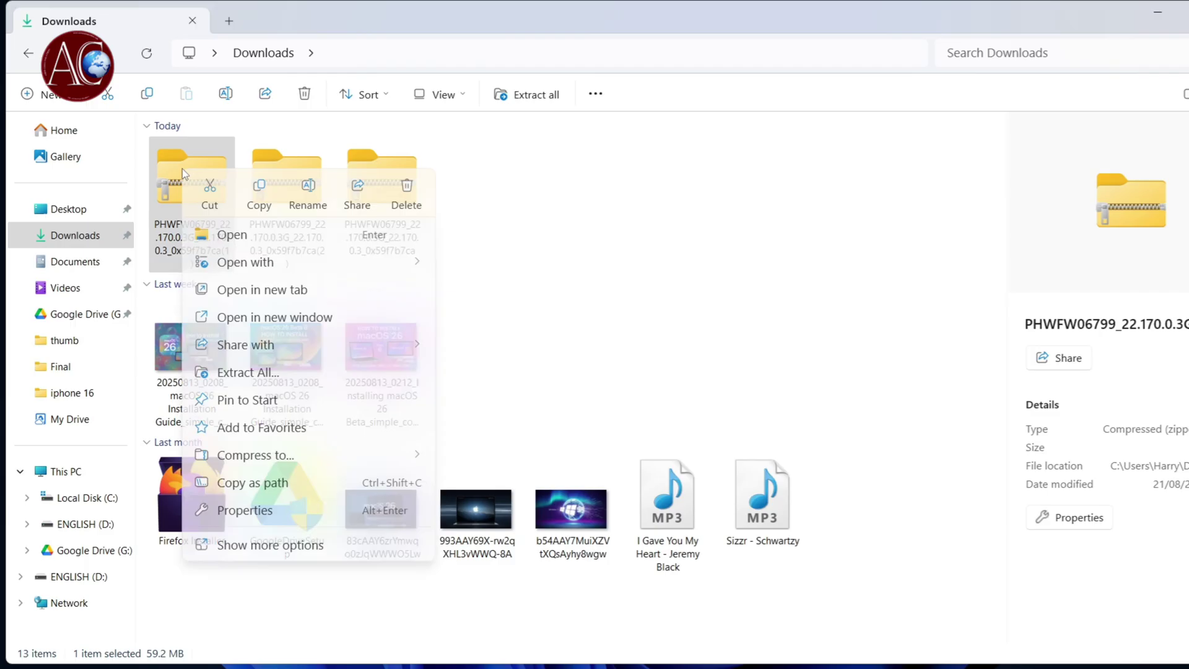
{"action": "left_click", "coordinate": [259, 190]}
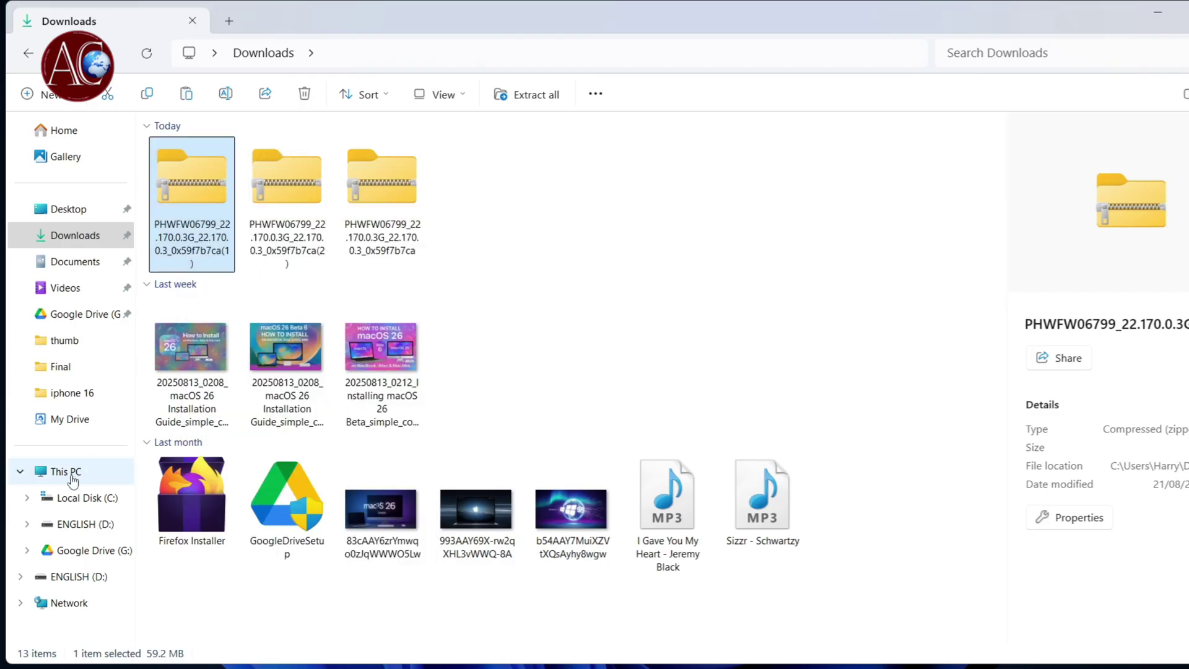
{"action": "left_click", "coordinate": [66, 472]}
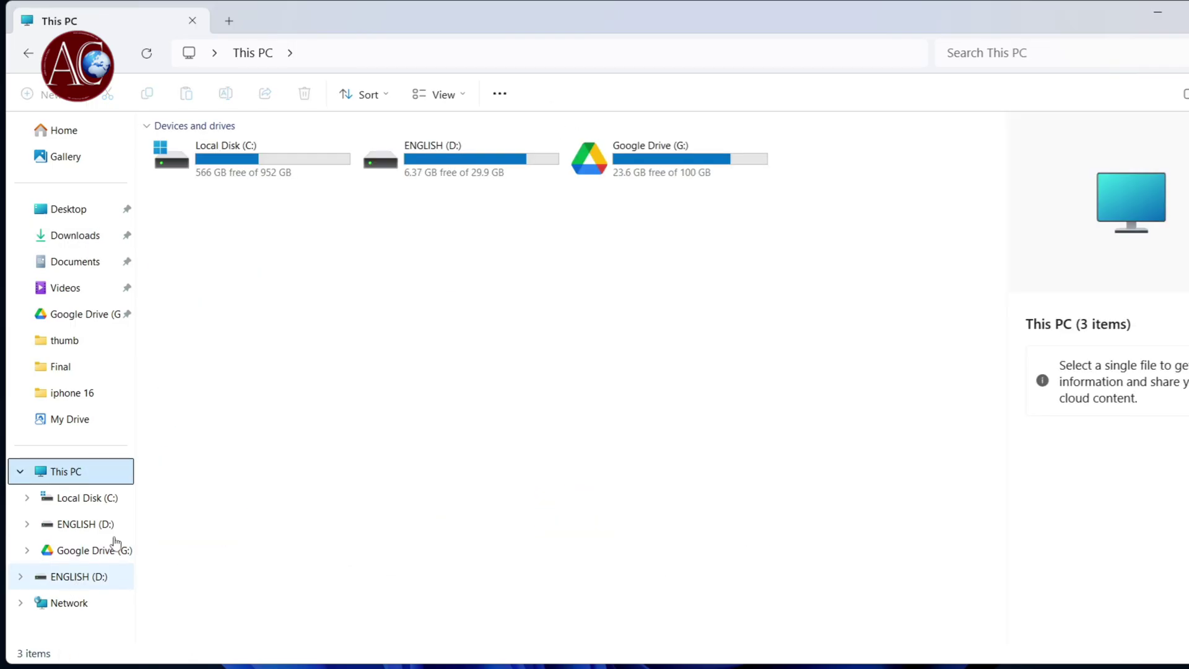
{"action": "left_click", "coordinate": [437, 177]}
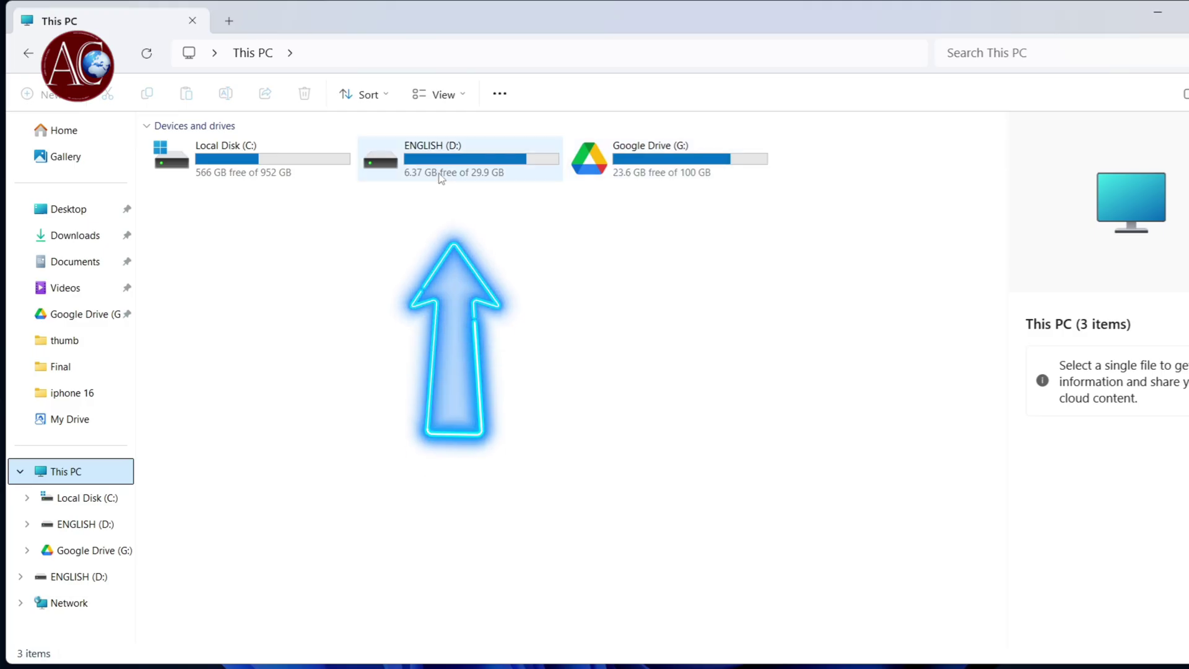
{"action": "double_click", "coordinate": [440, 177]}
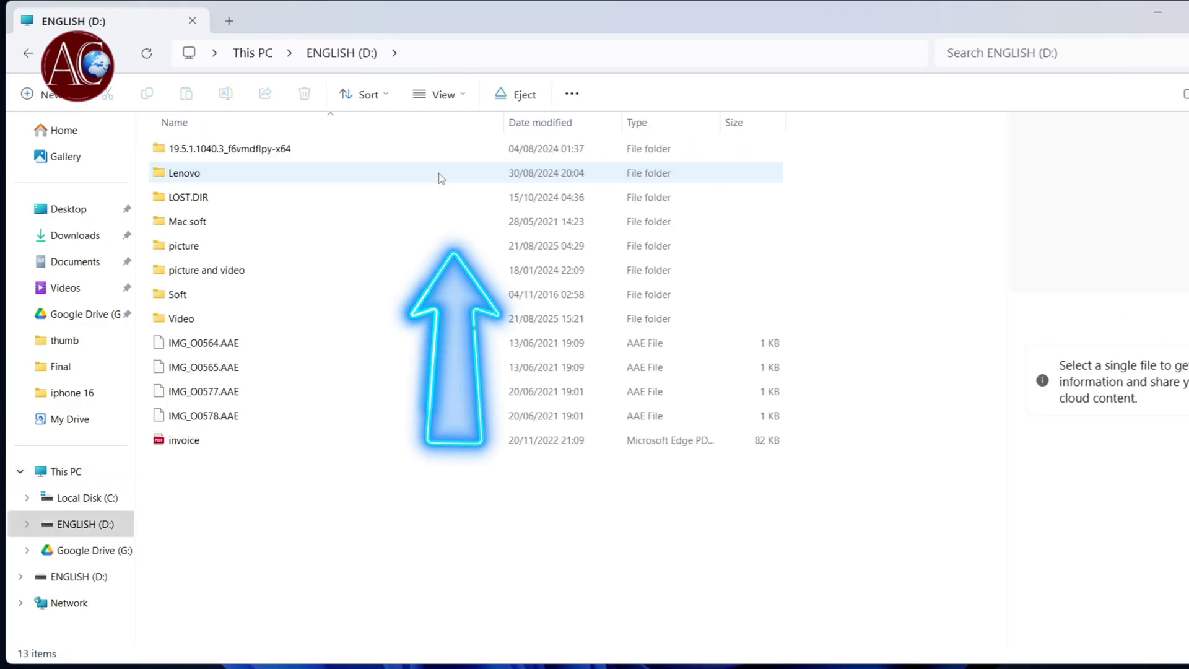
{"action": "right_click", "coordinate": [329, 505]}
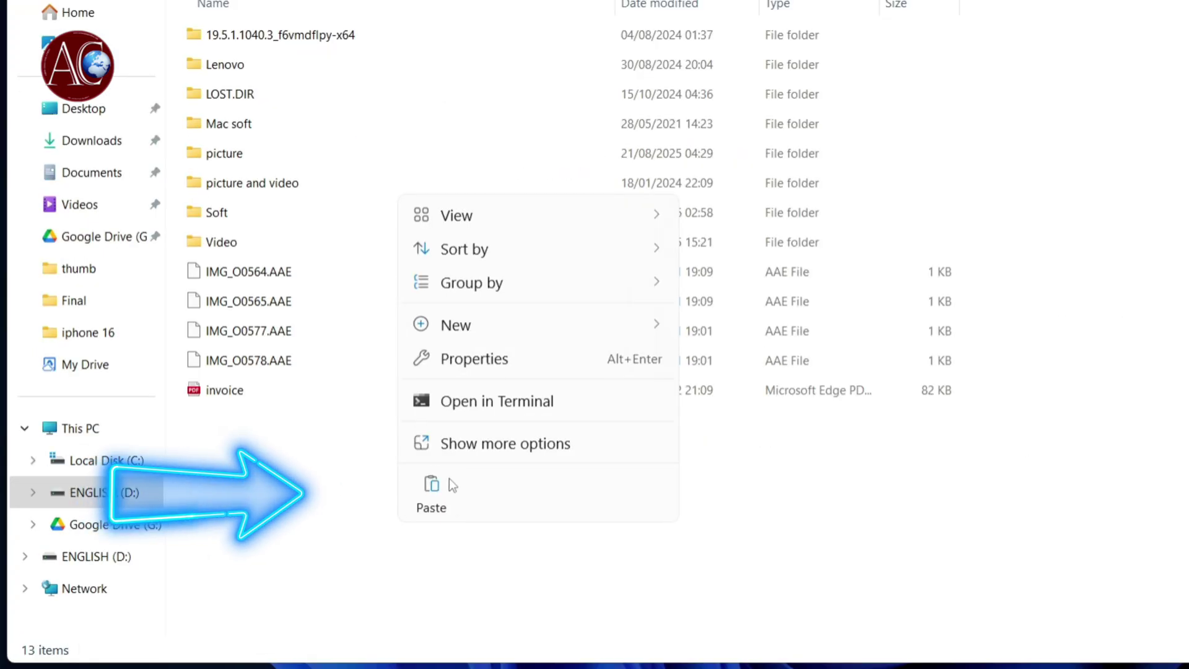
{"action": "left_click", "coordinate": [433, 505]}
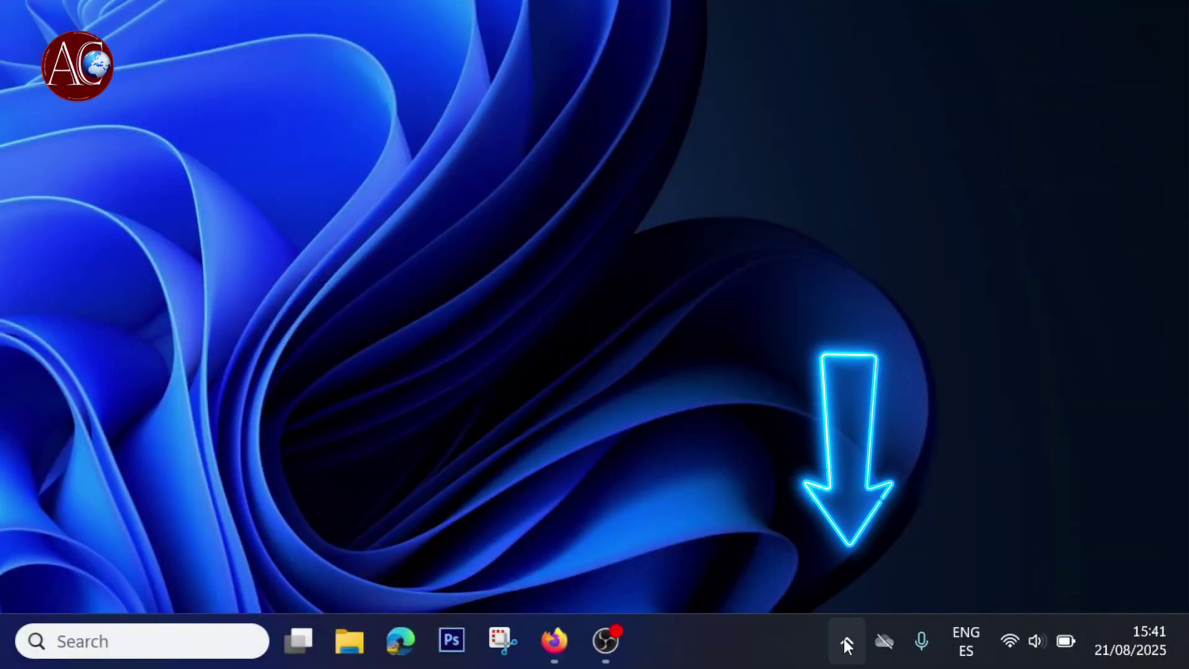
Eject the v165w USB drive from the notification area.
{"action": "left_click", "coordinate": [846, 640]}
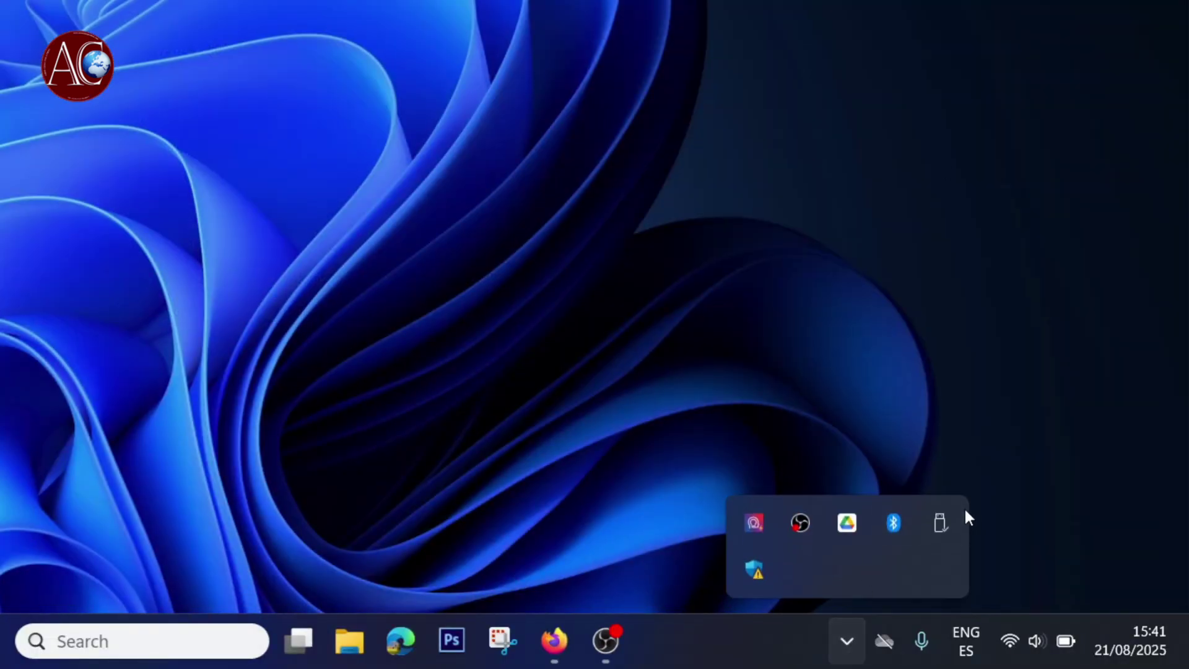
{"action": "left_click", "coordinate": [945, 526]}
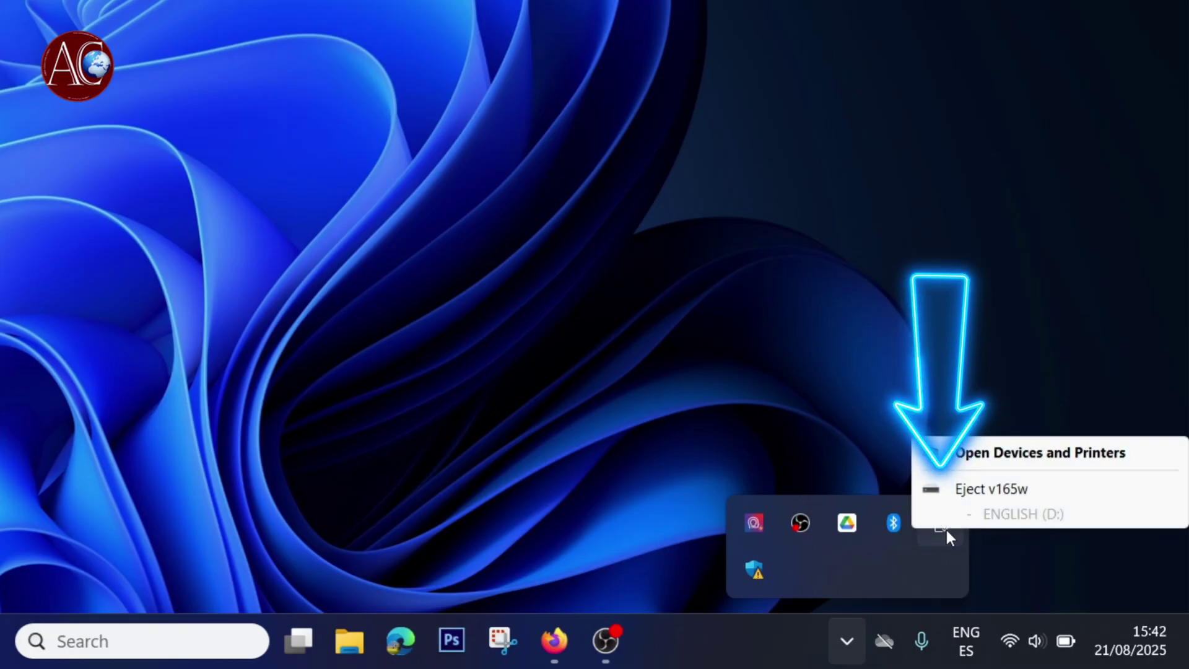
{"action": "left_click", "coordinate": [993, 491]}
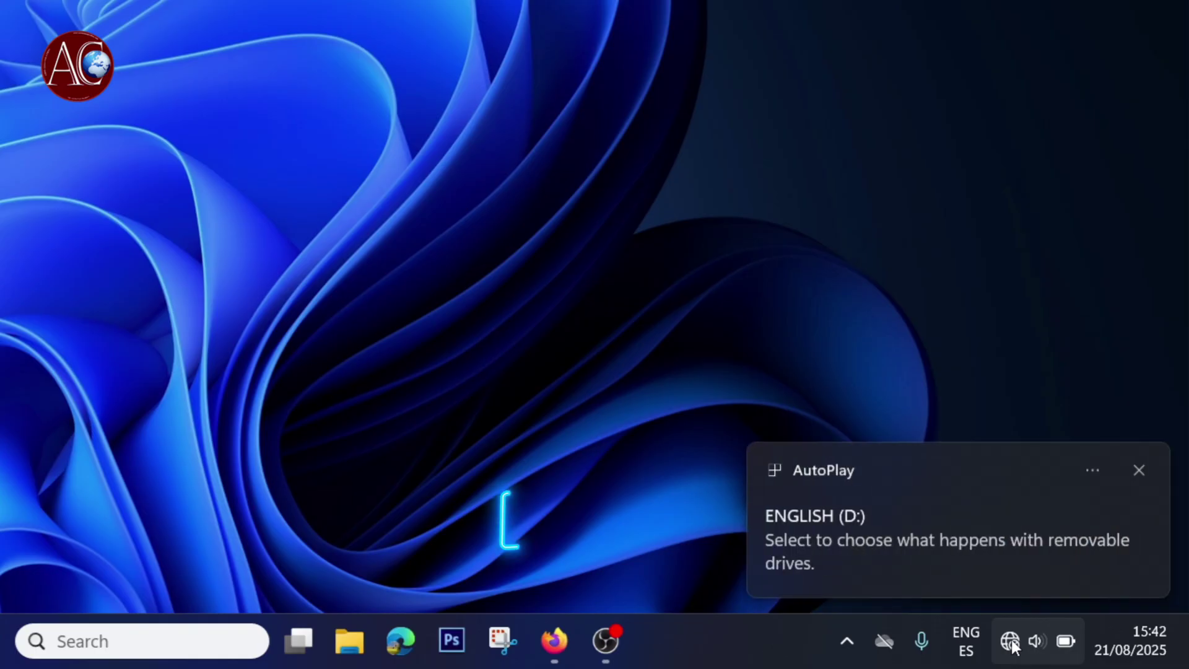
From the AutoPlay notice, open the driver zip on ENGLISH (D:) and browse to UWD\Win64\Installer.
{"action": "left_click", "coordinate": [990, 514]}
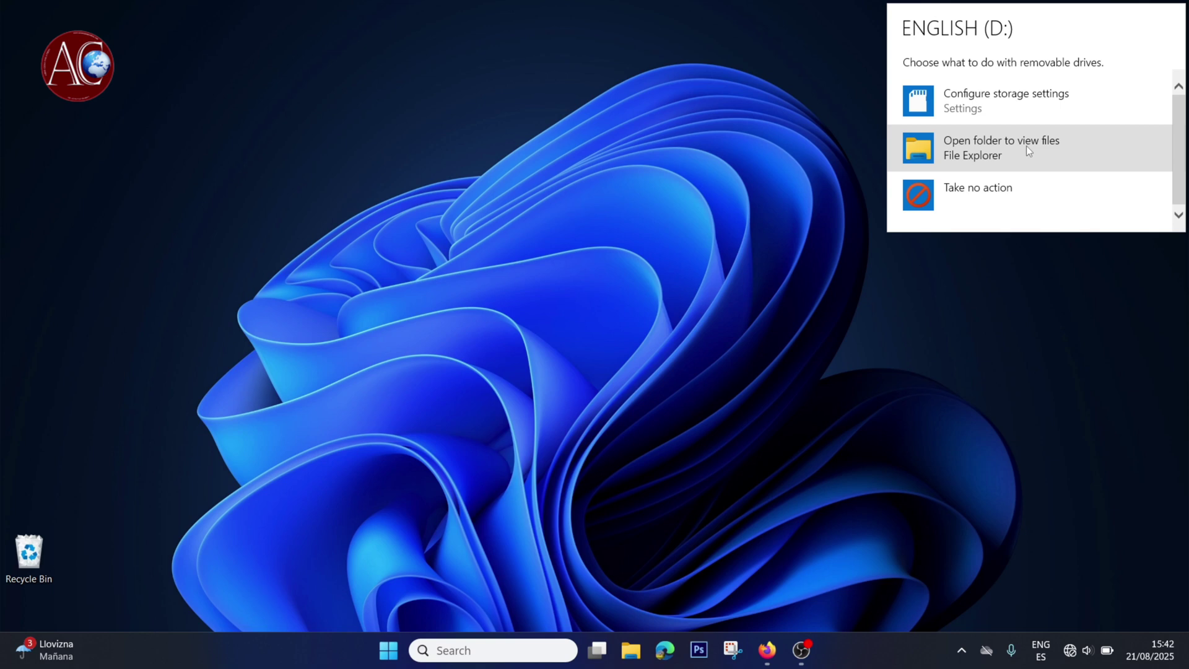
{"action": "left_click", "coordinate": [1027, 146]}
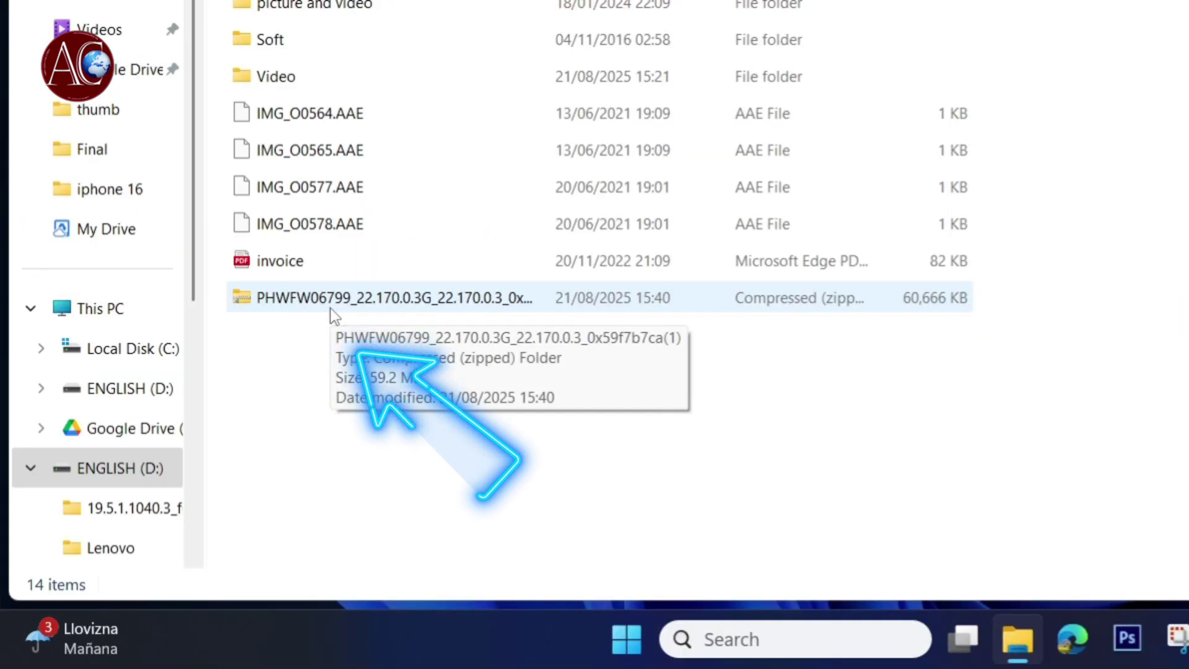
{"action": "left_click", "coordinate": [206, 449]}
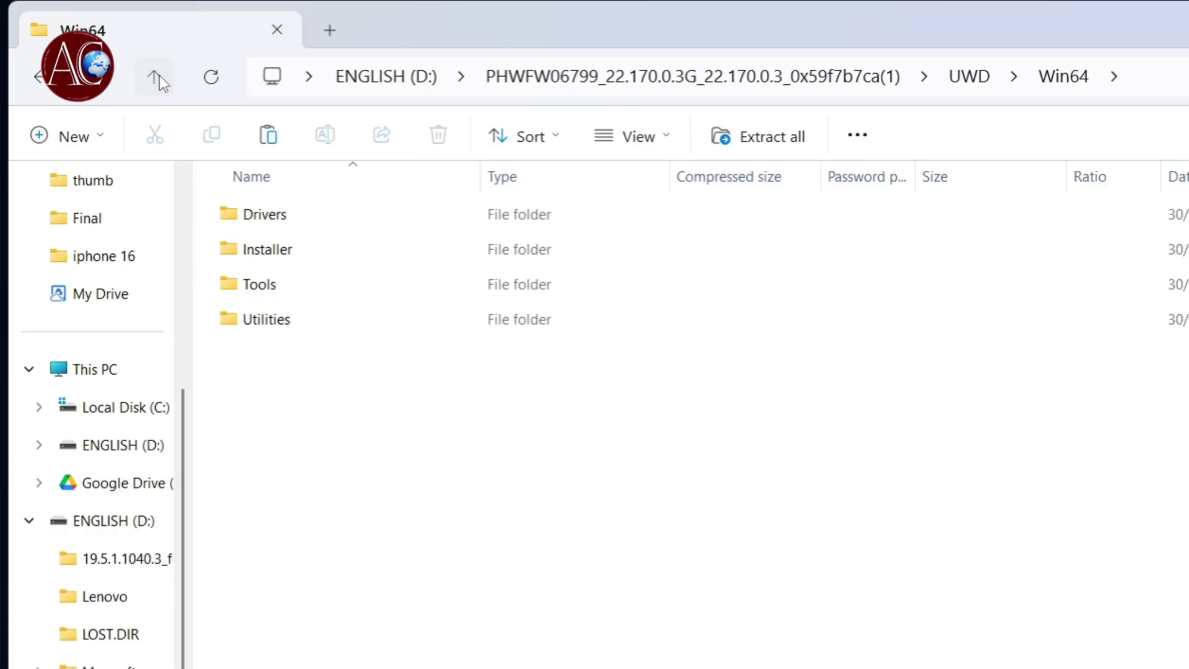
{"action": "left_click", "coordinate": [156, 77]}
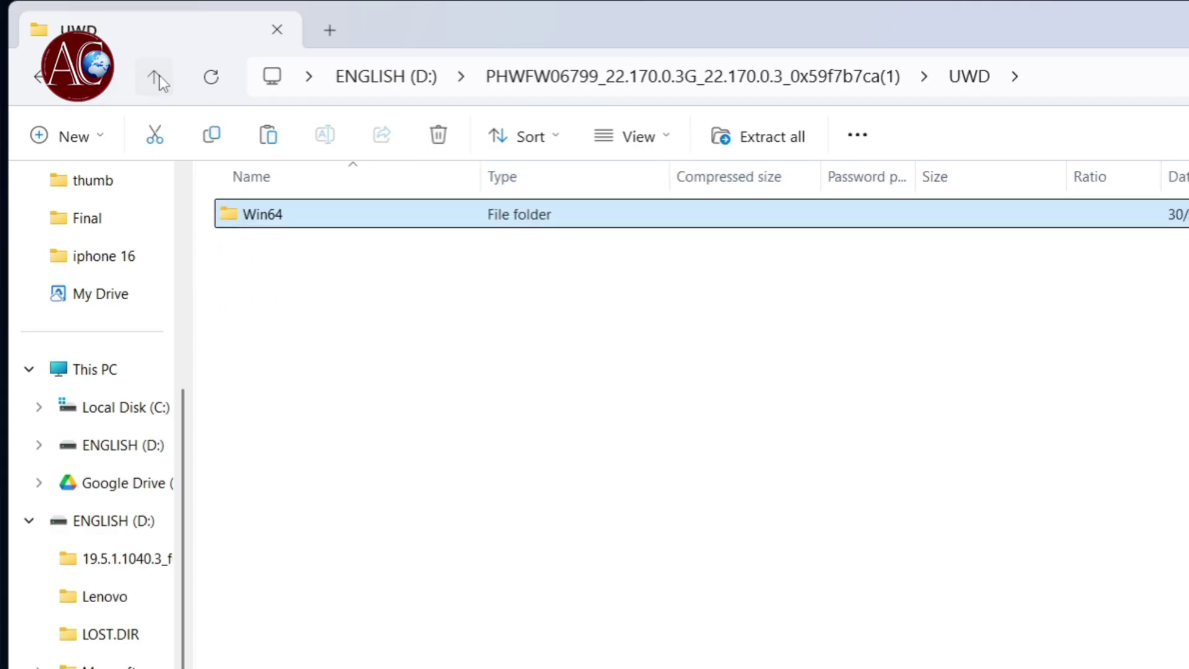
{"action": "left_click", "coordinate": [156, 77]}
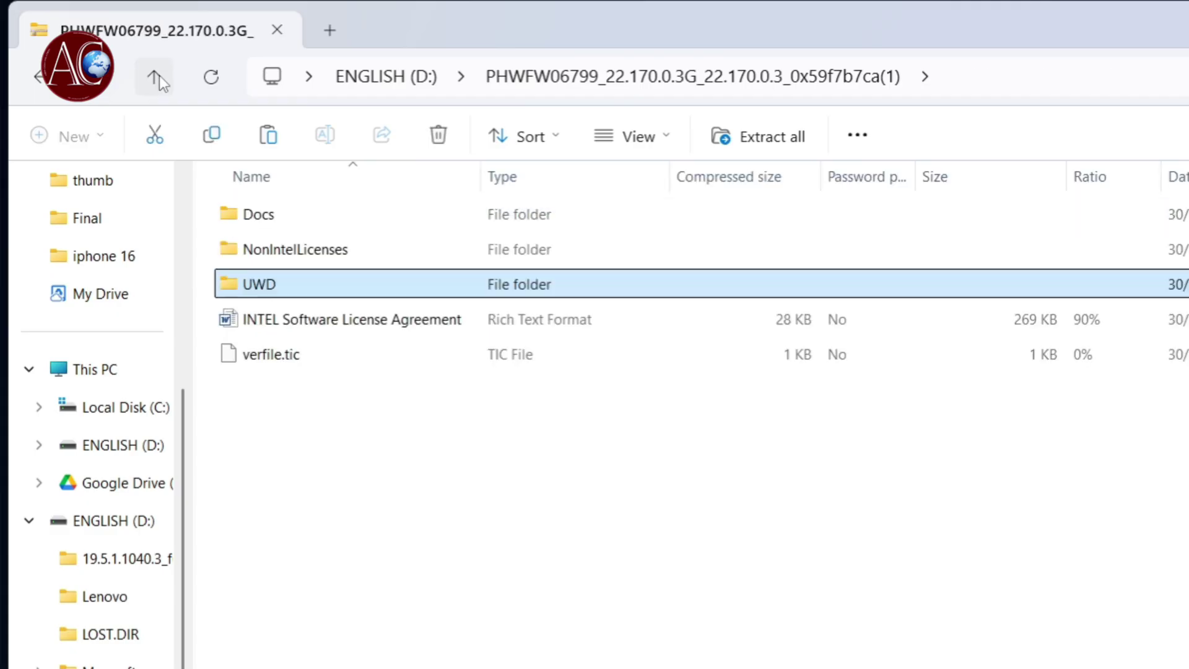
{"action": "double_click", "coordinate": [272, 287]}
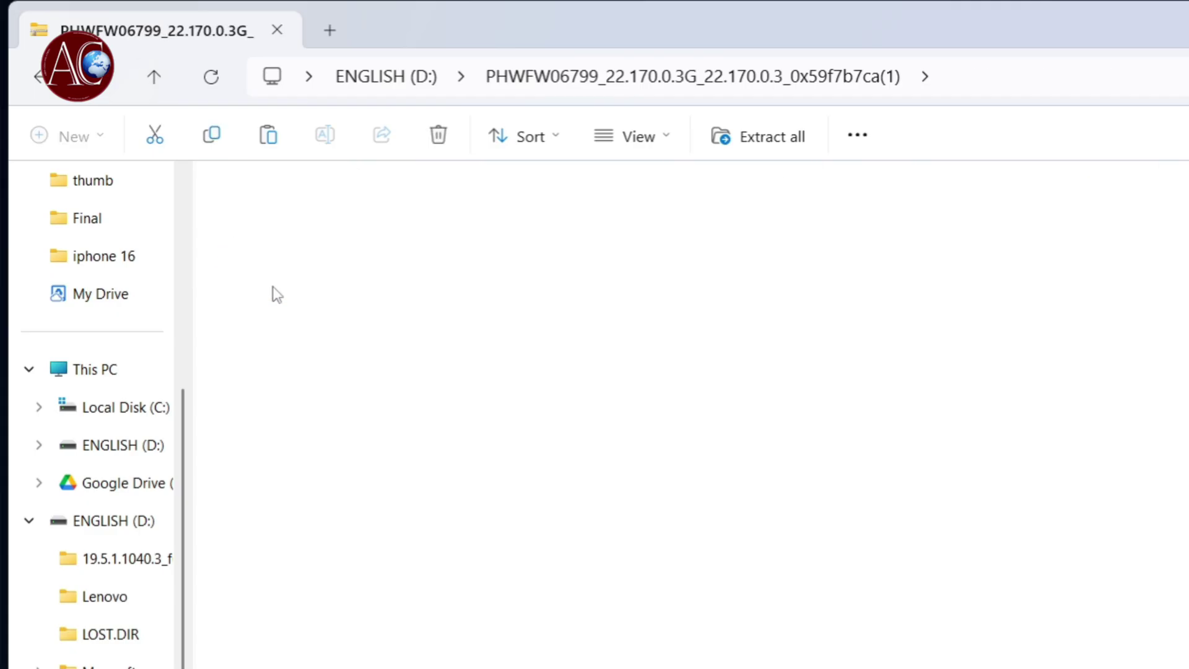
{"action": "left_click", "coordinate": [288, 225]}
{"action": "double_click", "coordinate": [287, 223]}
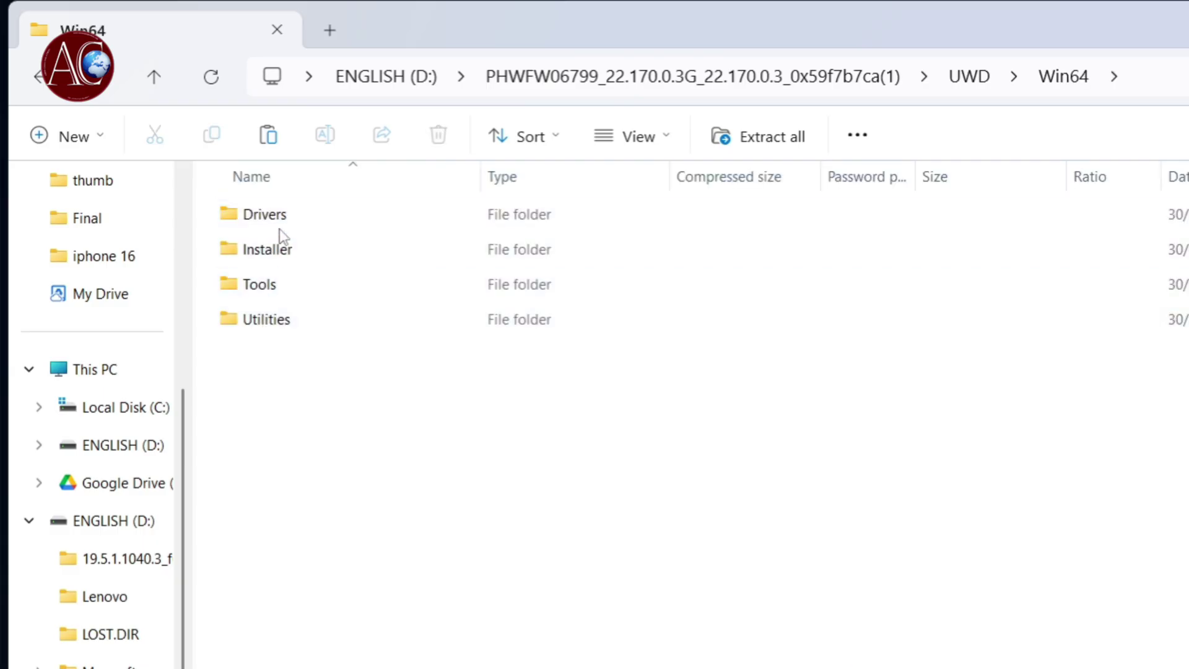
{"action": "double_click", "coordinate": [278, 250]}
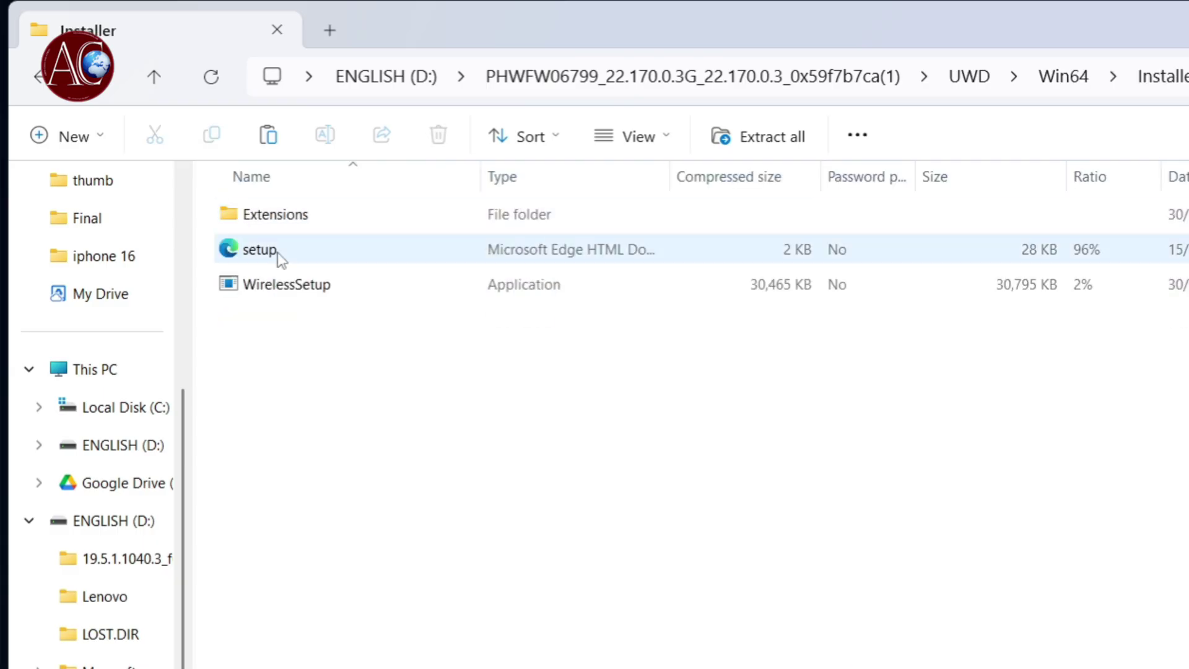
Extract the driver zip to the suggested folder and run WirelessSetup from UWD\Win64\Installer.
{"action": "double_click", "coordinate": [280, 289]}
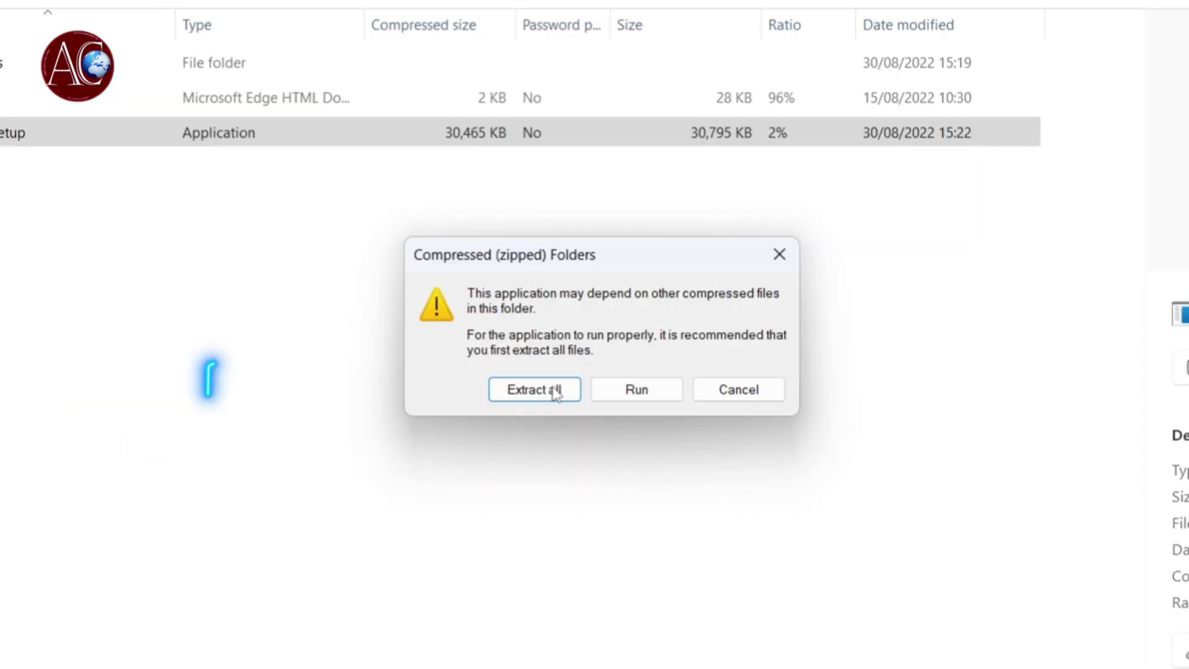
{"action": "left_click", "coordinate": [837, 543]}
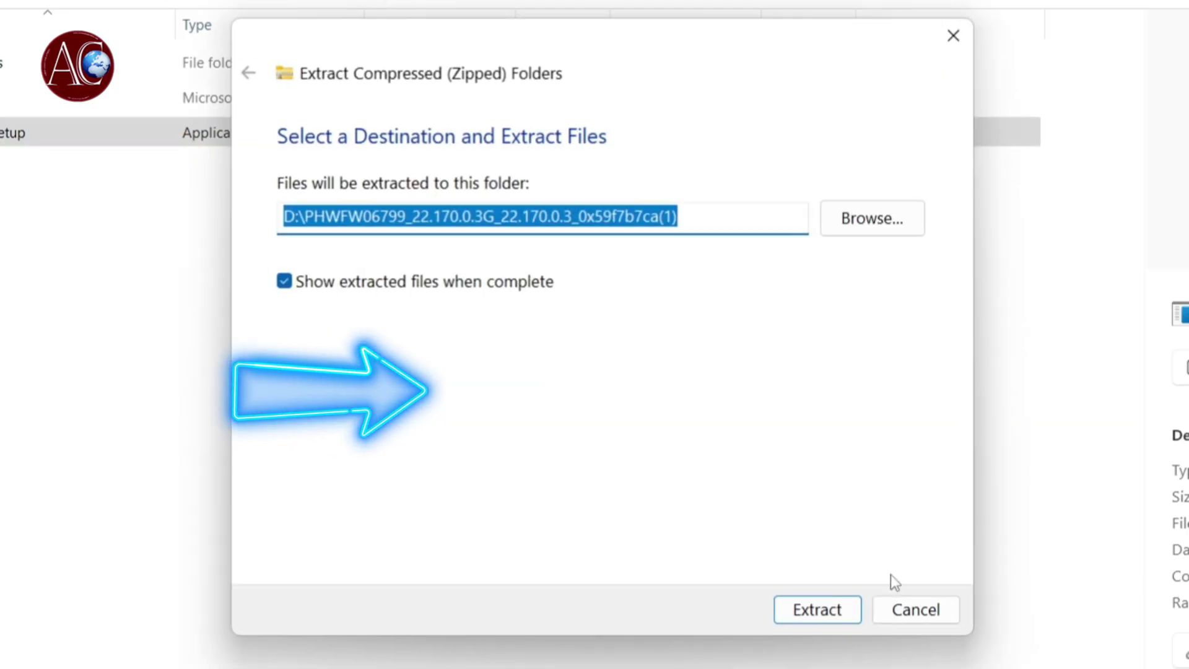
{"action": "left_click", "coordinate": [818, 609]}
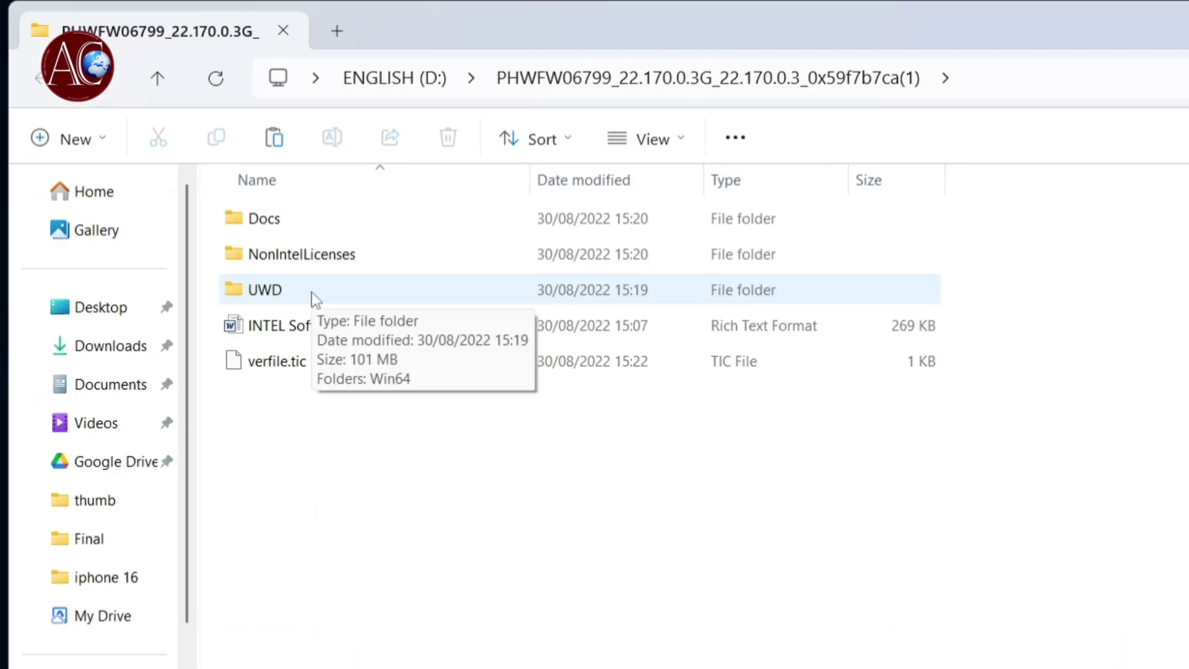
{"action": "double_click", "coordinate": [311, 292]}
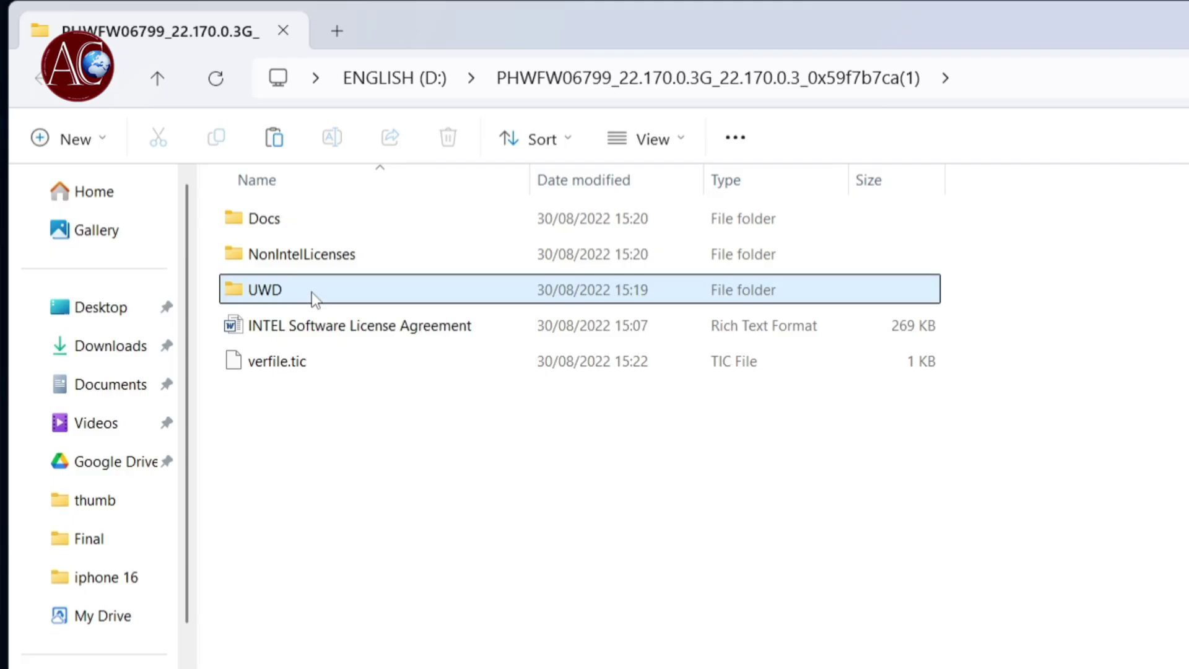
{"action": "double_click", "coordinate": [306, 224]}
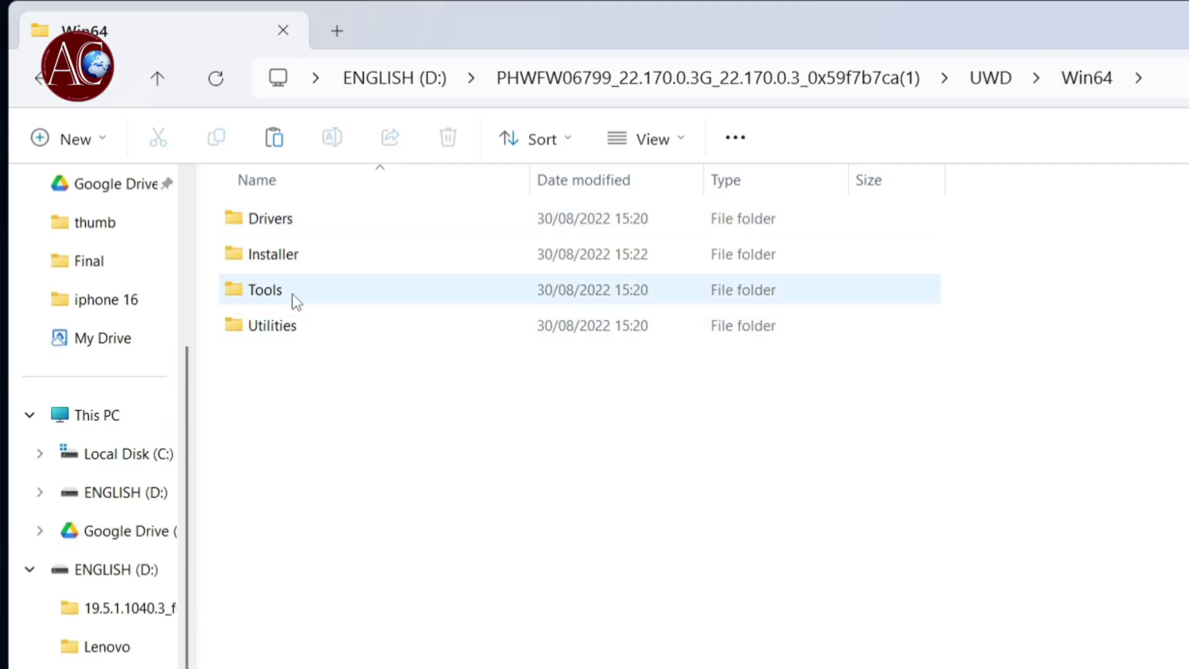
{"action": "double_click", "coordinate": [306, 254]}
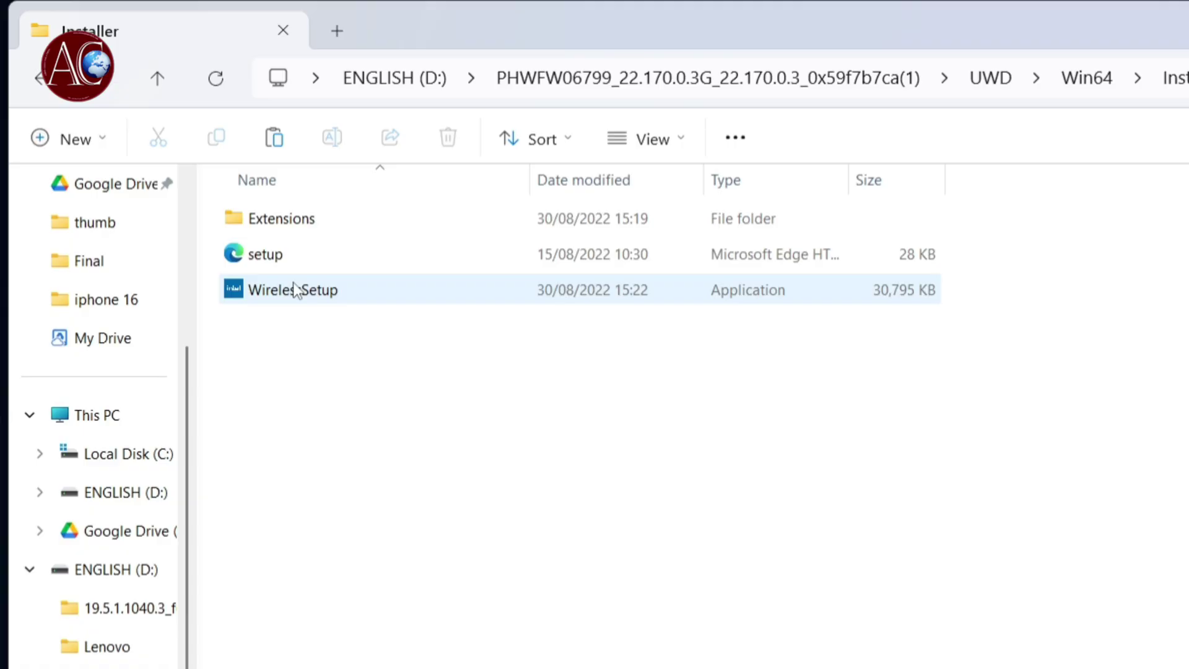
{"action": "left_click", "coordinate": [297, 290]}
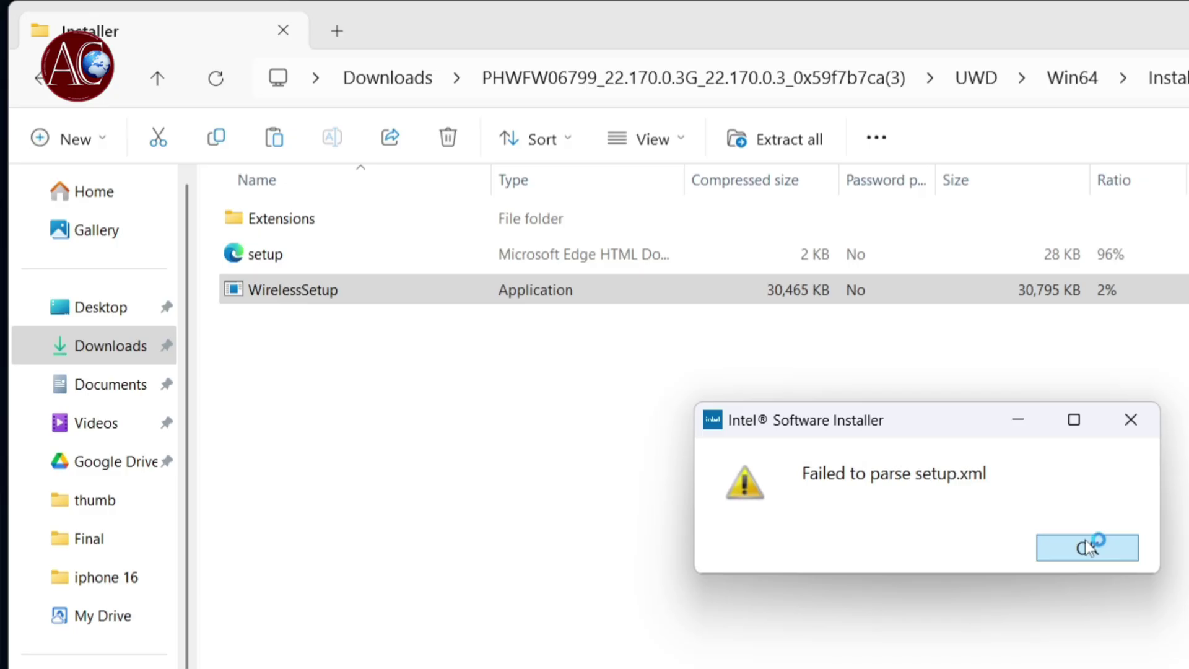
Dismiss the Intel installer's setup.xml parse error and minimize File Explorer to reveal the desktop.
{"action": "left_click", "coordinate": [1131, 427]}
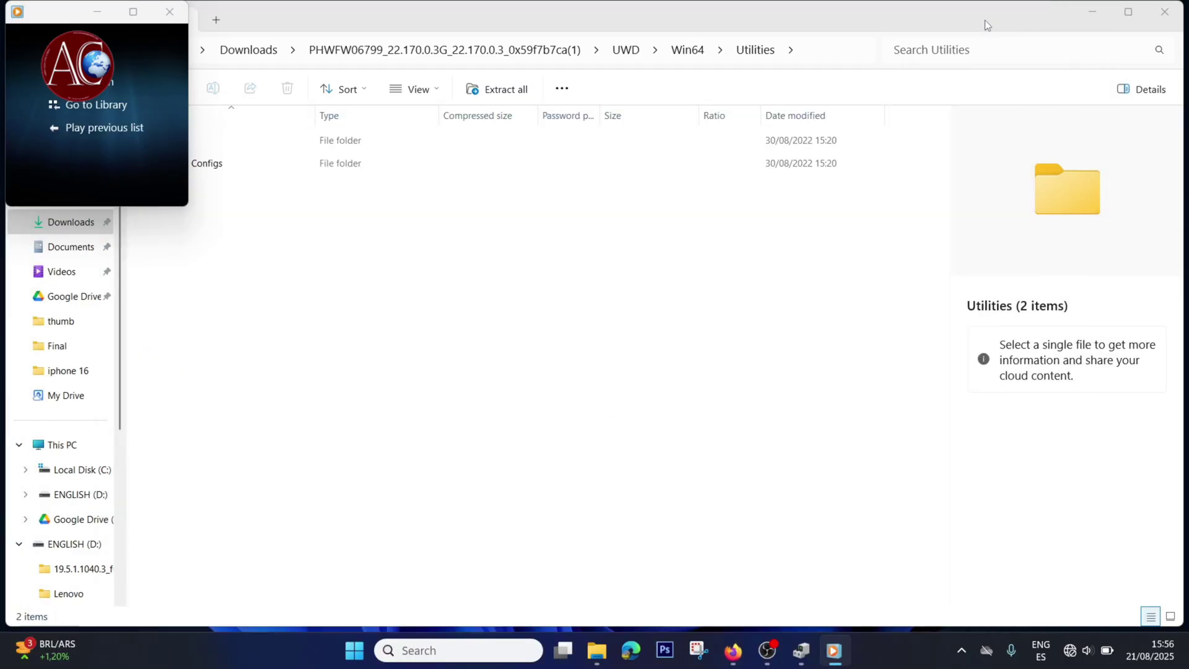
{"action": "left_click", "coordinate": [1081, 14]}
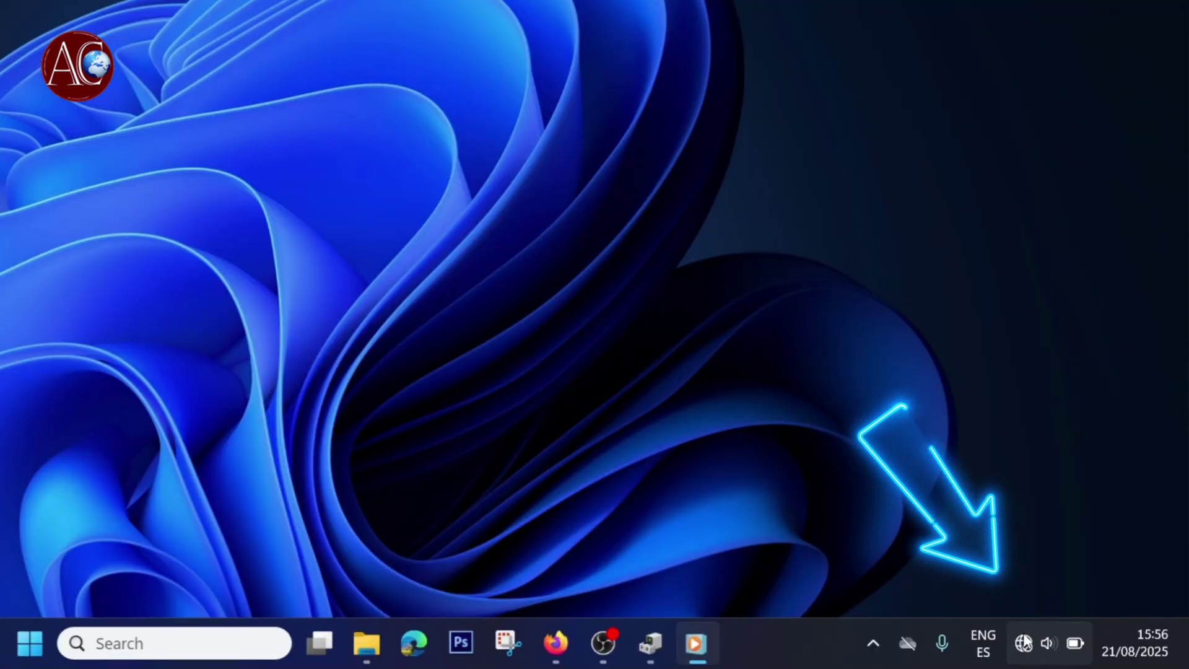
Switch Wi-Fi on from the taskbar Quick Settings and connect to the Clarowifi5 network.
{"action": "left_click", "coordinate": [1088, 650]}
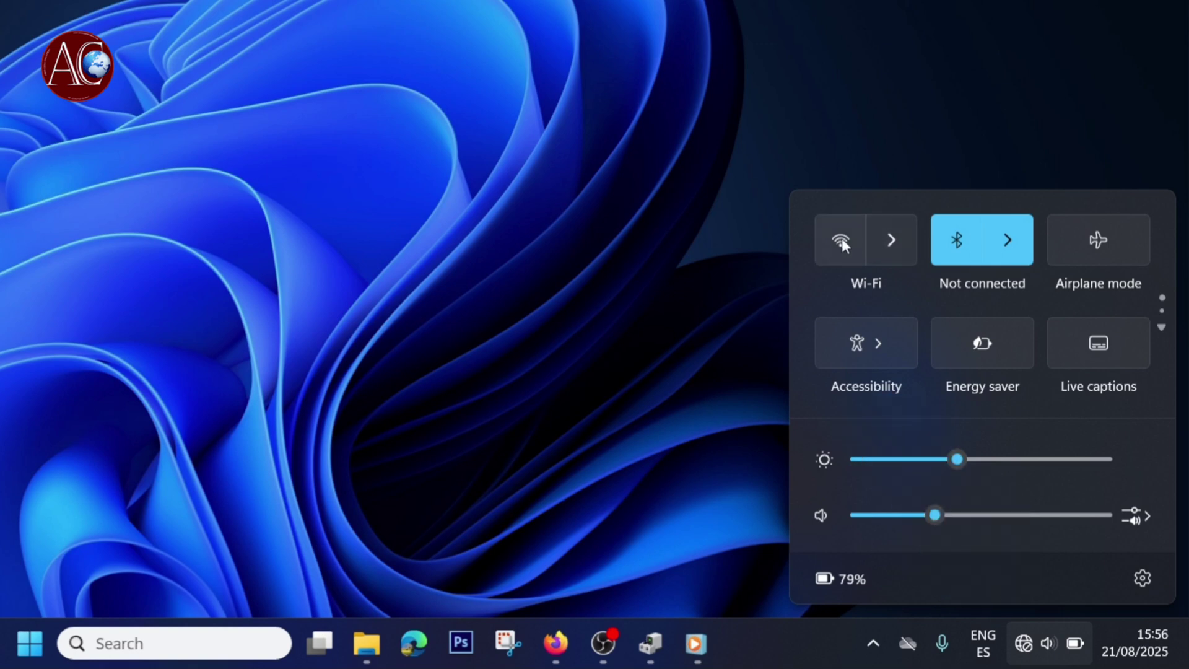
{"action": "left_click", "coordinate": [890, 240]}
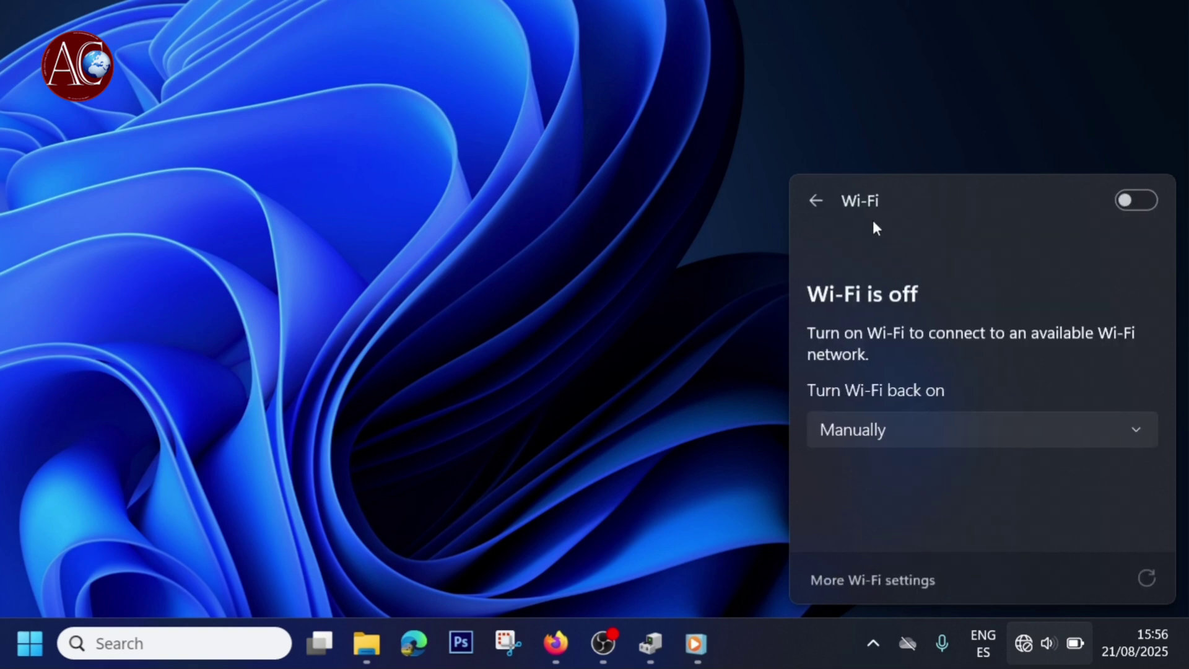
{"action": "left_click", "coordinate": [1139, 199]}
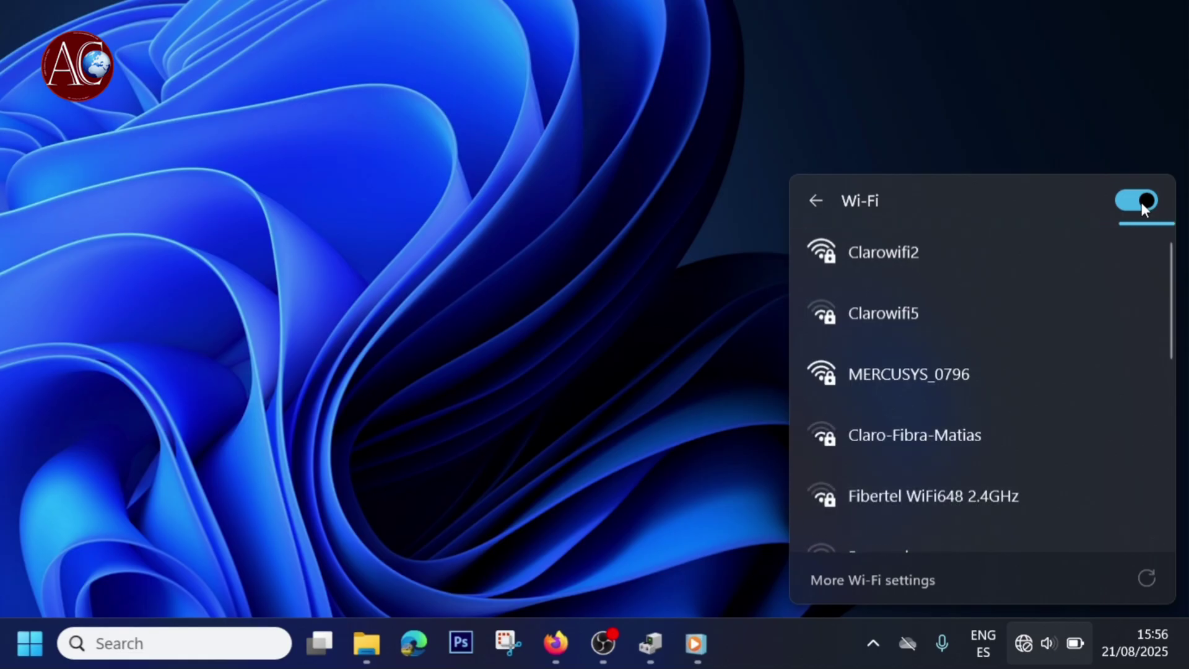
{"action": "left_click", "coordinate": [929, 319]}
{"action": "left_click", "coordinate": [1046, 417]}
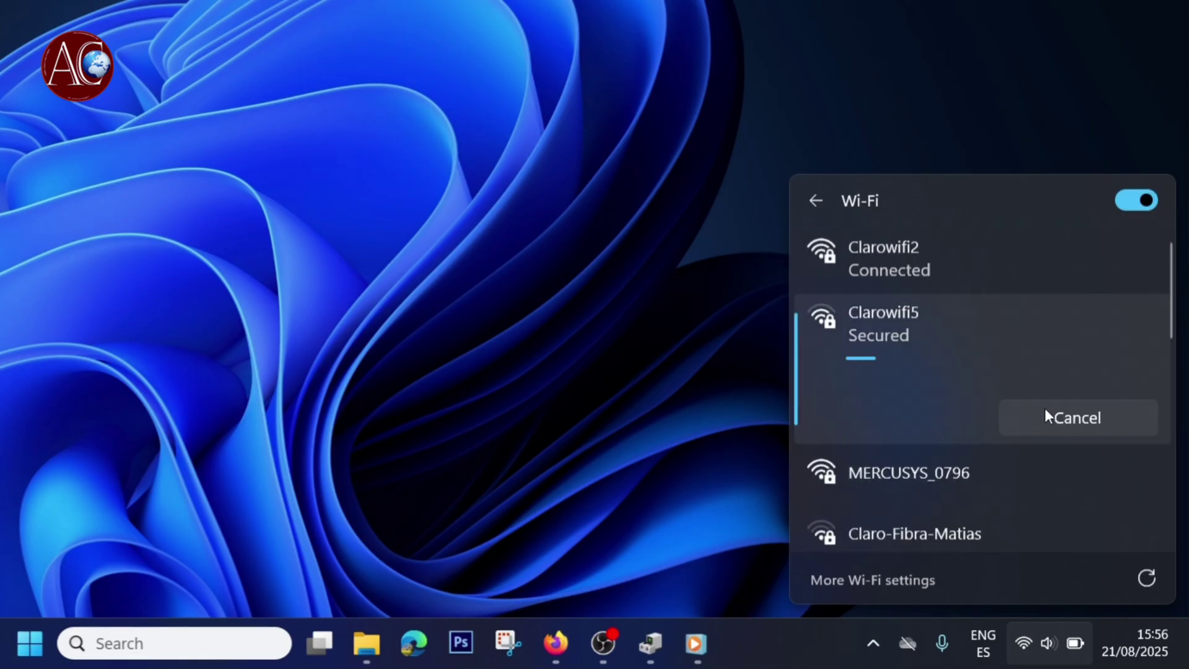